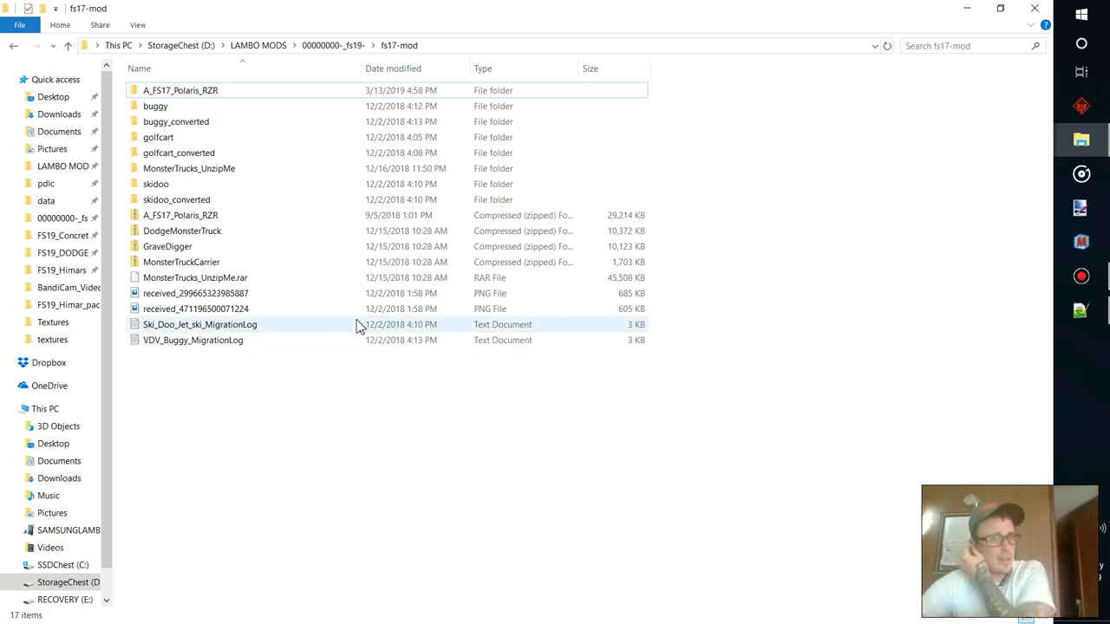
Copy the name of the A_FS17_Polaris_RZR folder in fs17-mod without changing it.
{"action": "left_click", "coordinate": [286, 277]}
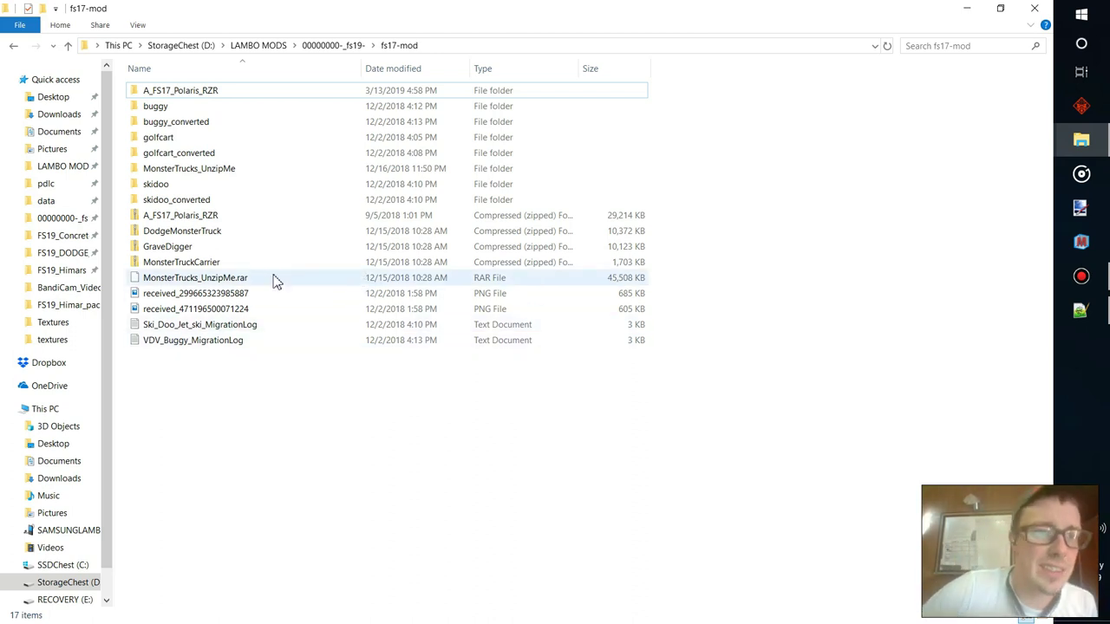
{"action": "left_click", "coordinate": [234, 92]}
{"action": "right_click", "coordinate": [233, 92]}
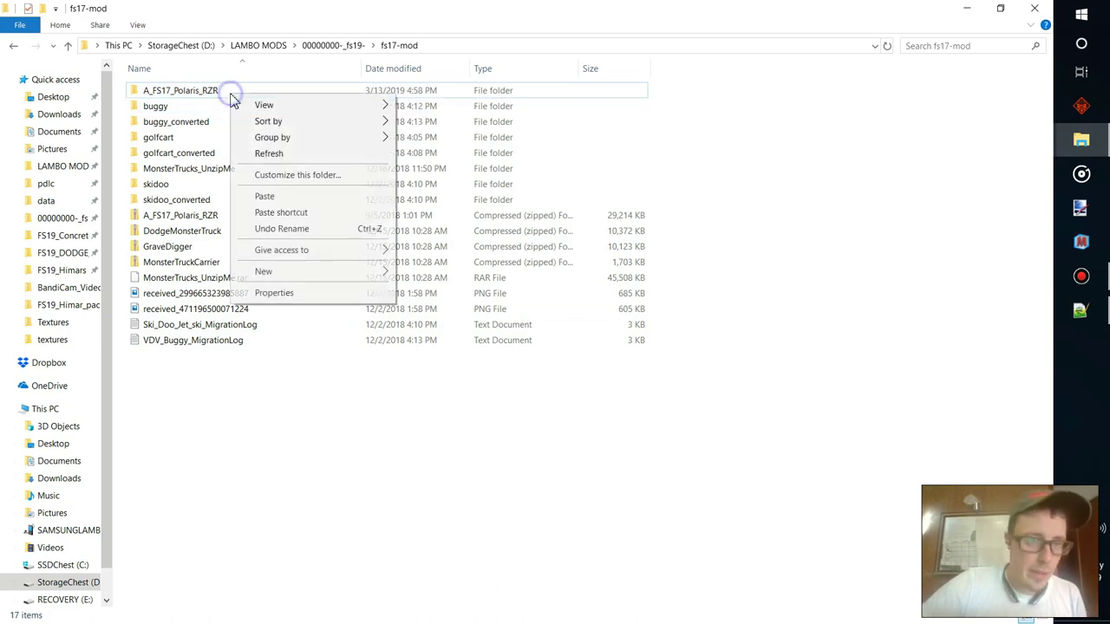
{"action": "left_click", "coordinate": [181, 90]}
{"action": "right_click", "coordinate": [220, 95]}
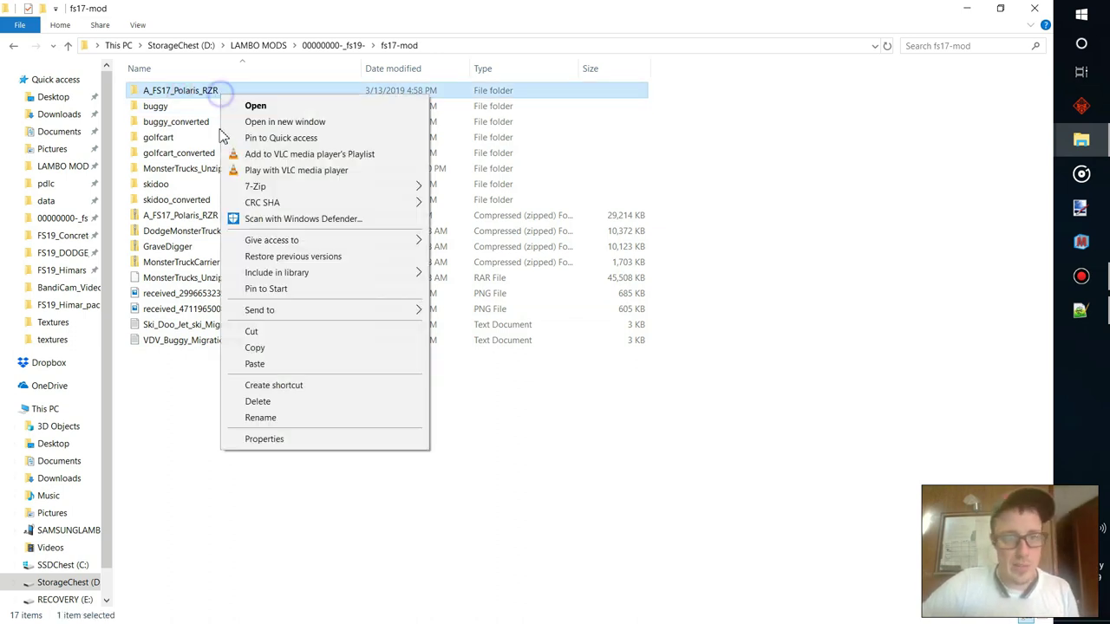
{"action": "left_click", "coordinate": [293, 418]}
{"action": "key", "text": "ctrl+c"}
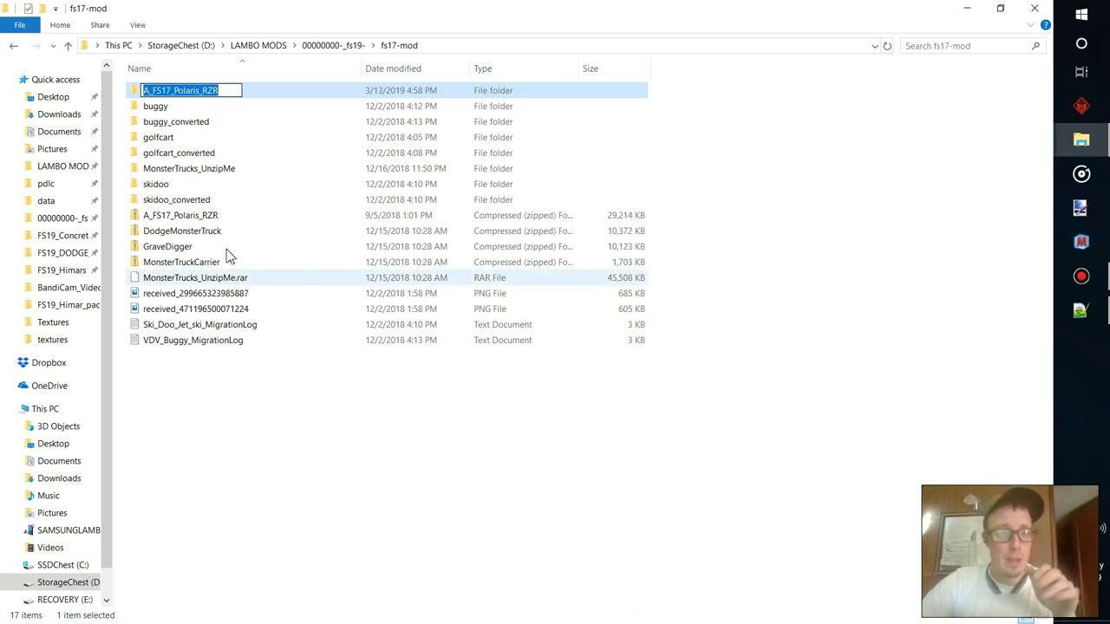
{"action": "left_click", "coordinate": [225, 424]}
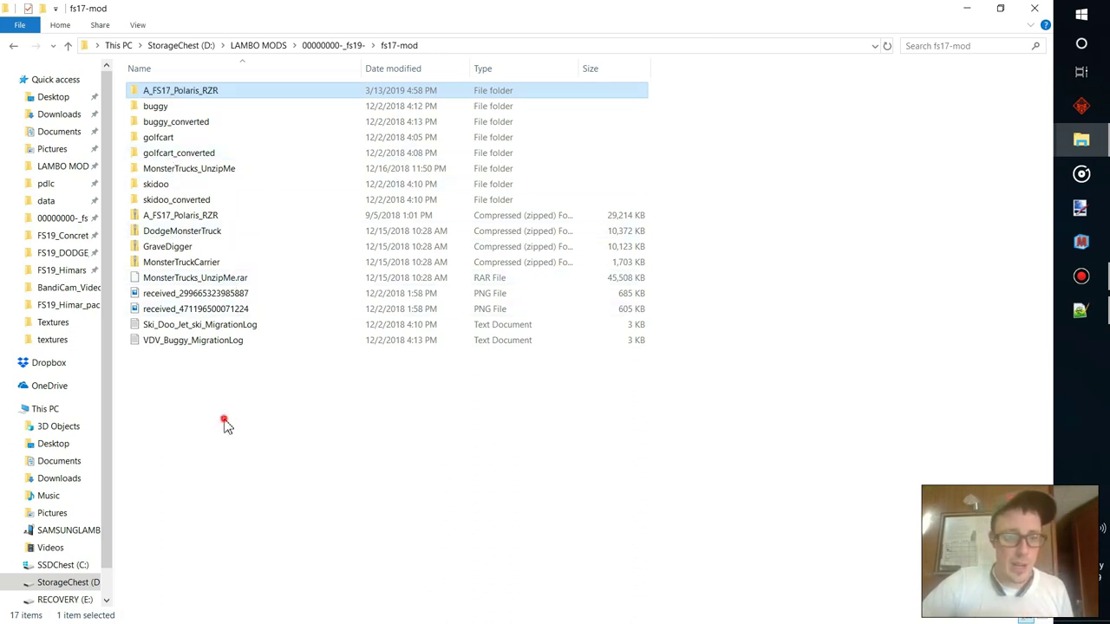
Open FS17_Polaris_RZR_1000 from the A_FS17_Polaris_RZR folder with GIANTS Editor version 7.1.0 installed on drive D.
{"action": "double_click", "coordinate": [199, 96]}
{"action": "left_click", "coordinate": [201, 188]}
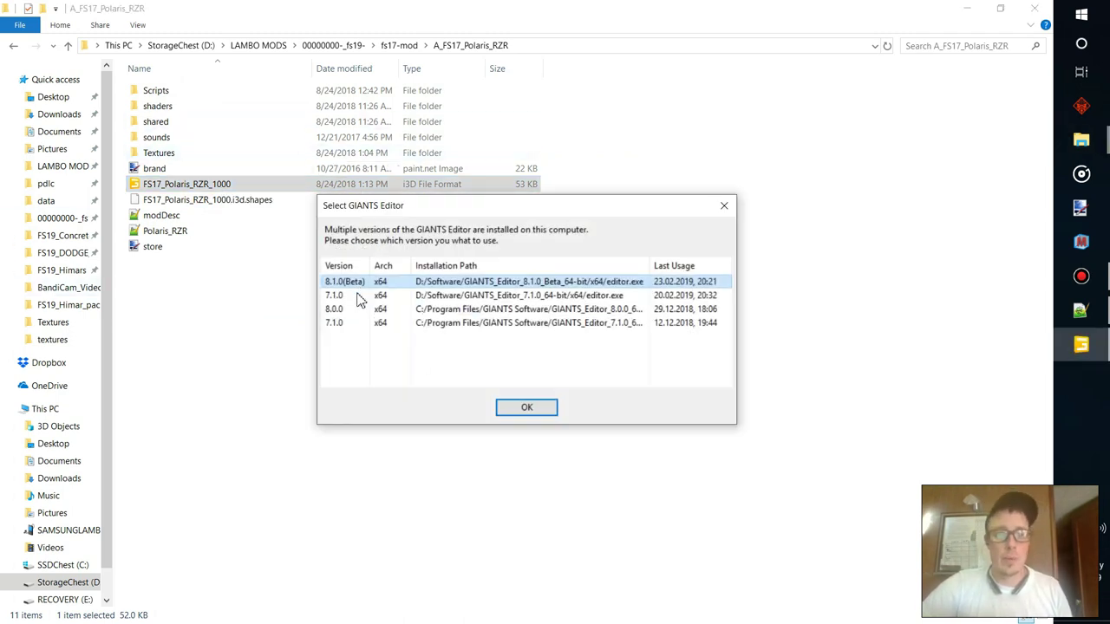
{"action": "left_click", "coordinate": [360, 296]}
{"action": "left_click", "coordinate": [528, 409]}
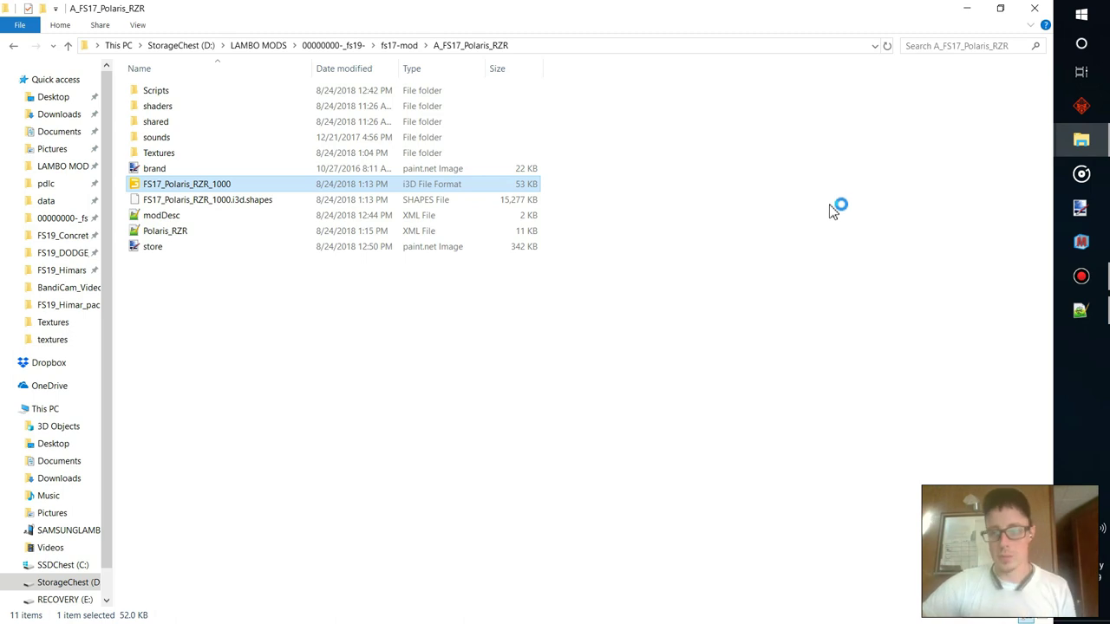
Rename the FS19_ folder inside ATV as FS19_Polaris_RZR, reusing the copied name without its A_FS17_ part.
{"action": "mouse_move", "coordinate": [1094, 152]}
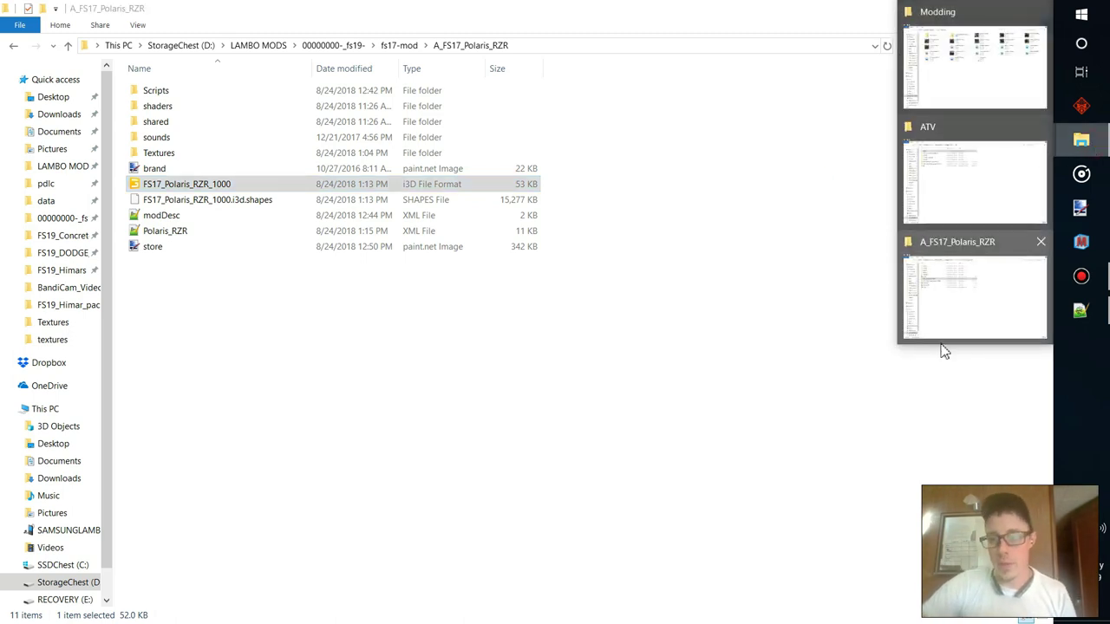
{"action": "left_click", "coordinate": [976, 164]}
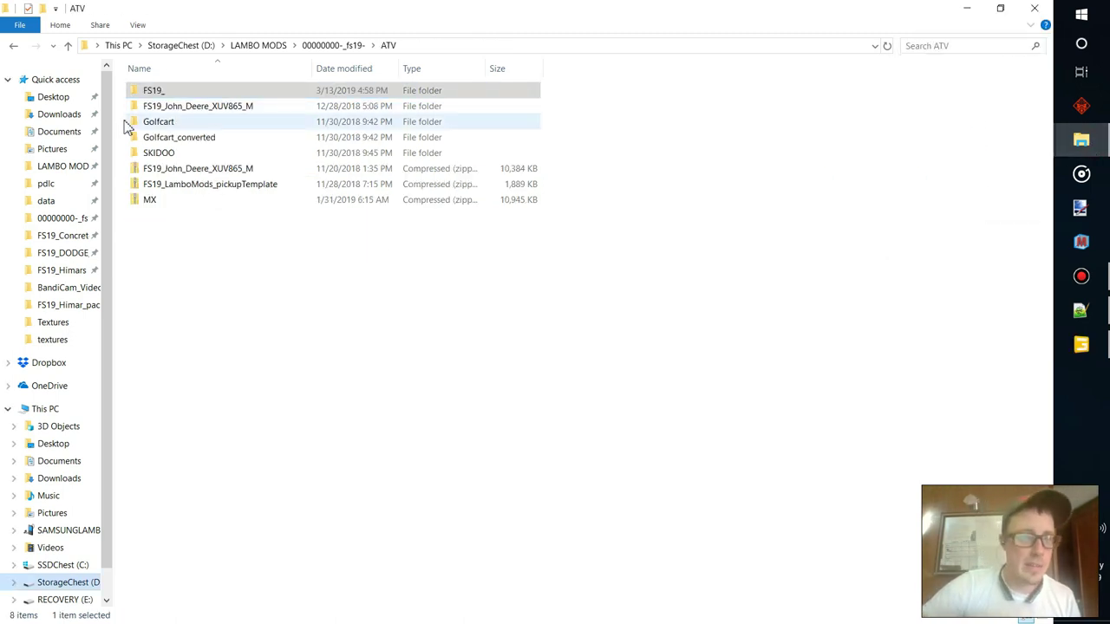
{"action": "left_click", "coordinate": [160, 92]}
{"action": "right_click", "coordinate": [172, 92]}
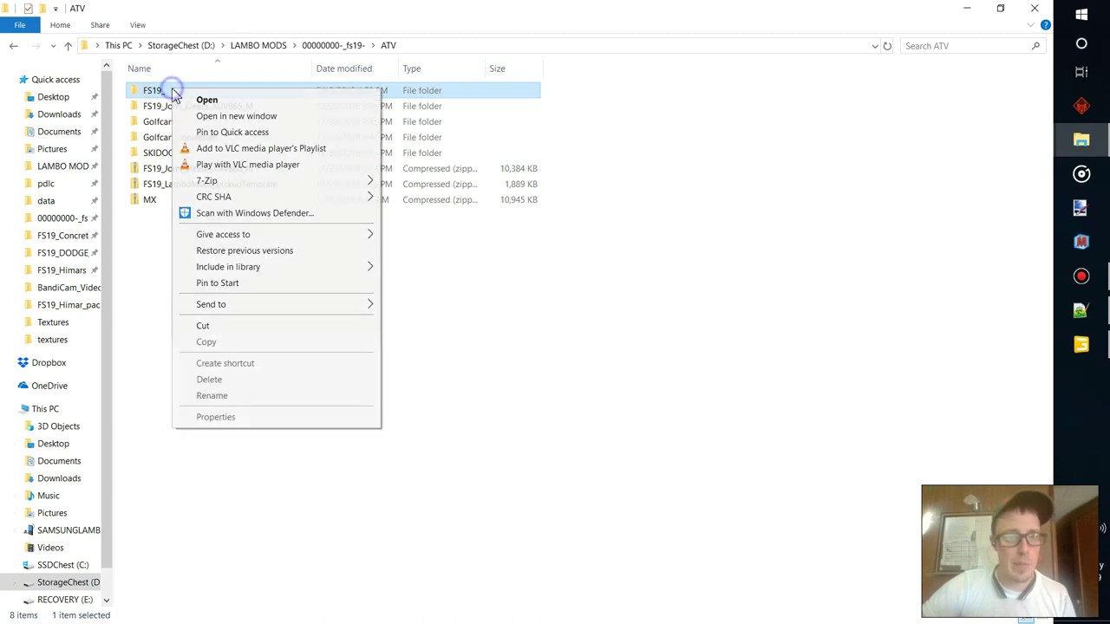
{"action": "left_click", "coordinate": [232, 397]}
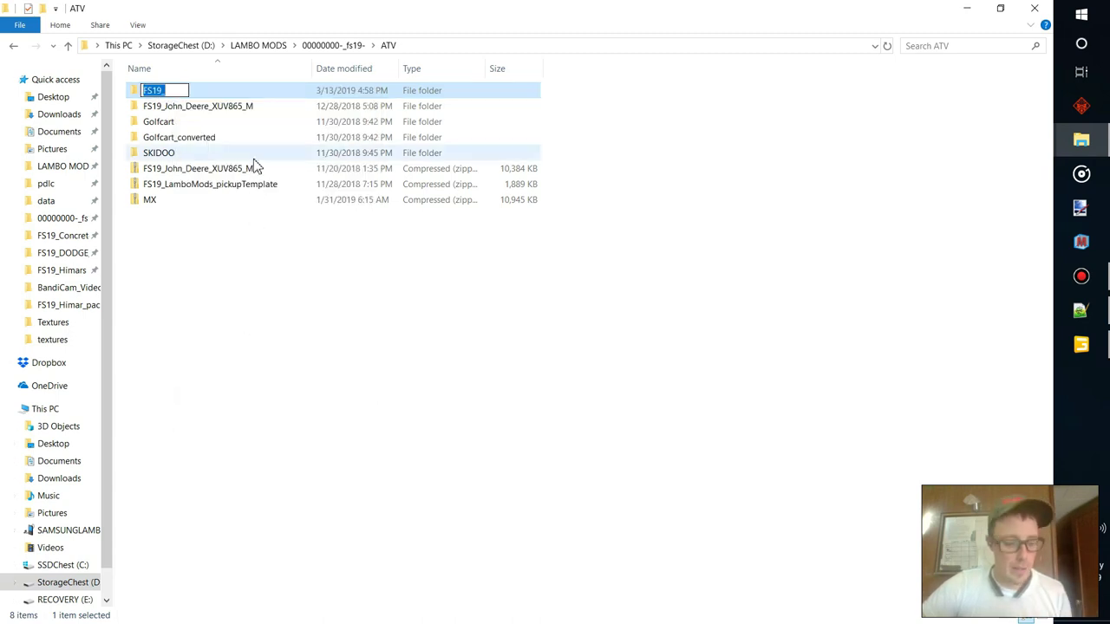
{"action": "left_click", "coordinate": [178, 90]}
{"action": "key", "text": "ctrl+v"}
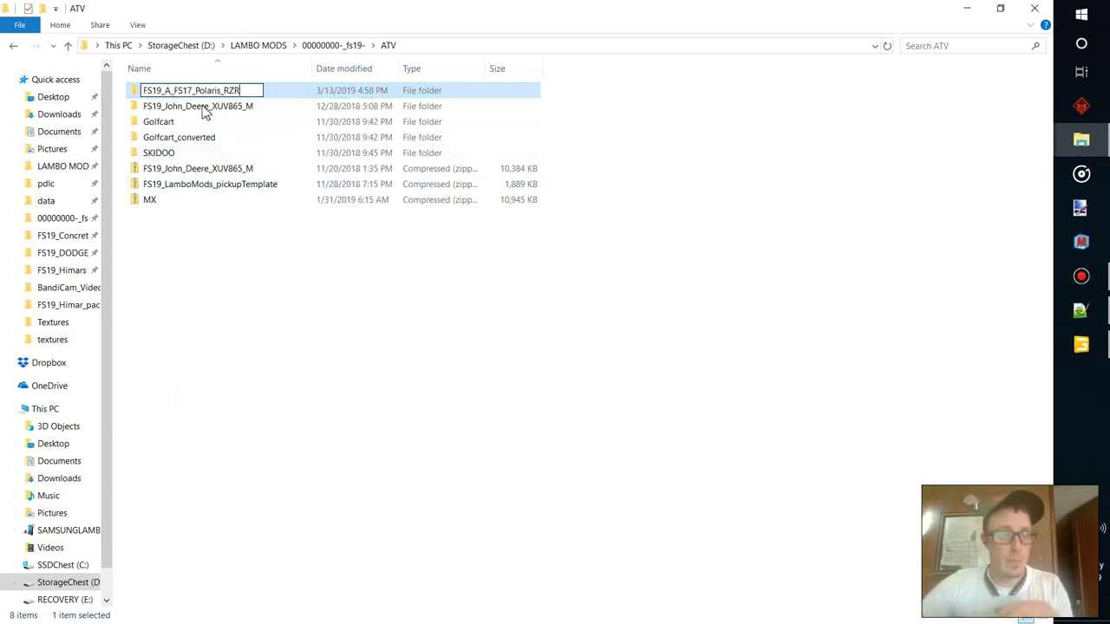
{"action": "left_click_drag", "start_coordinate": [198, 90], "coordinate": [167, 93]}
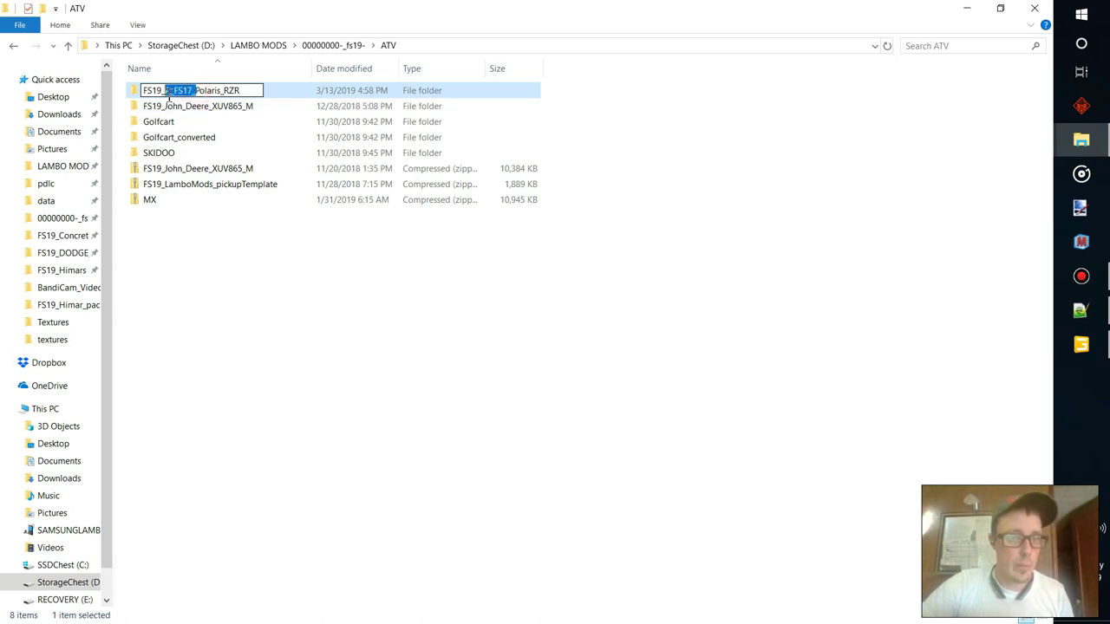
{"action": "key", "text": "BackSpace"}
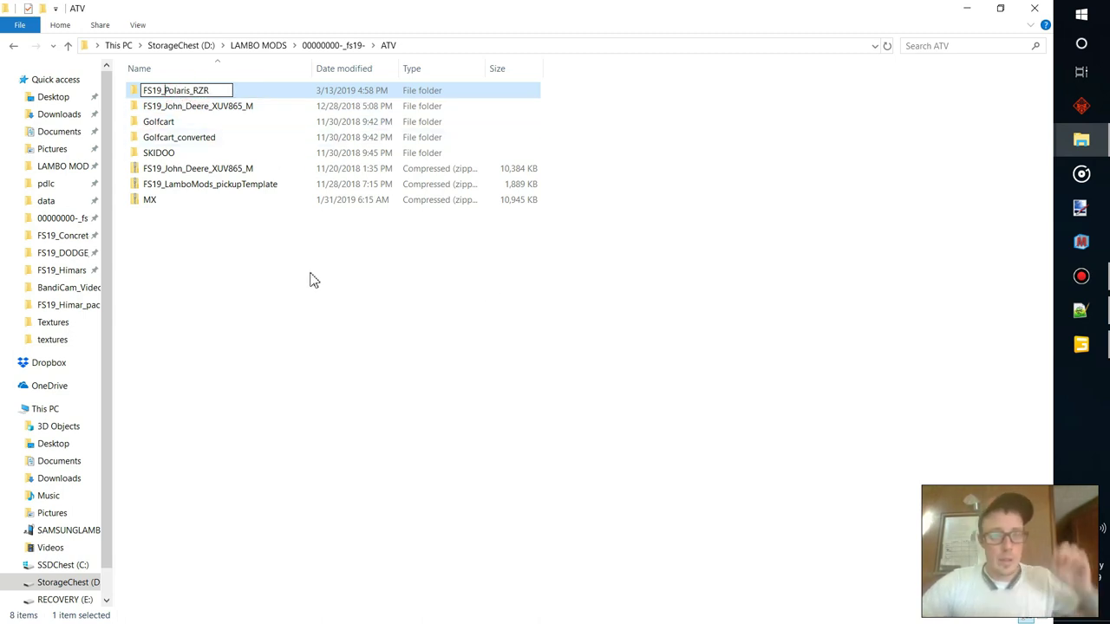
{"action": "left_click", "coordinate": [203, 280]}
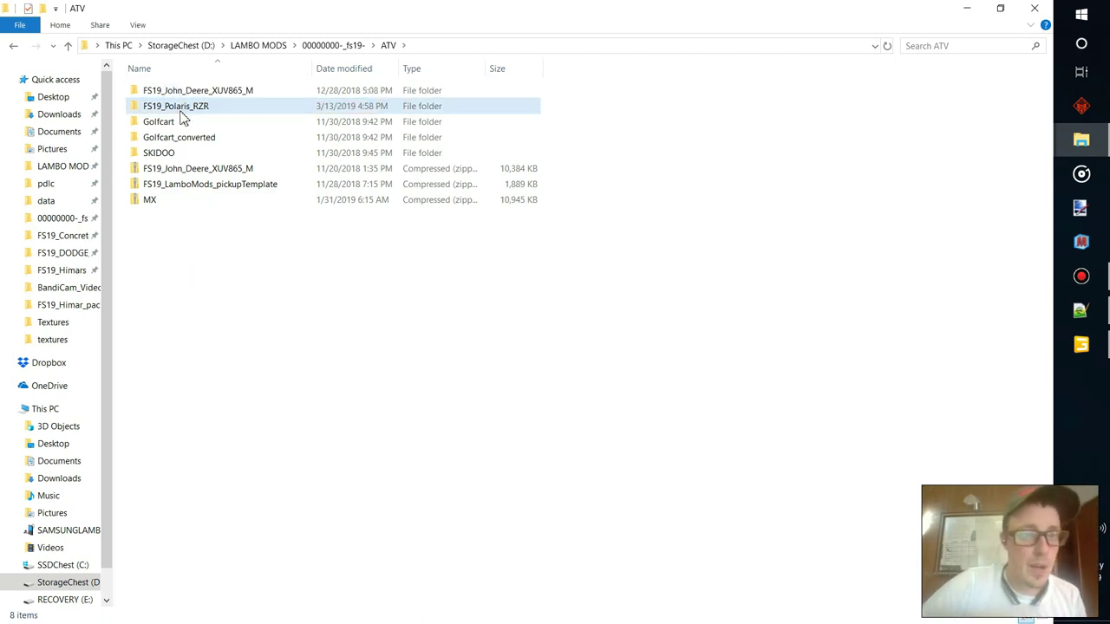
Open the template i3D file from the FS19_Polaris_RZR folder with GIANTS Editor version 8.1.0 (Beta).
{"action": "double_click", "coordinate": [180, 111]}
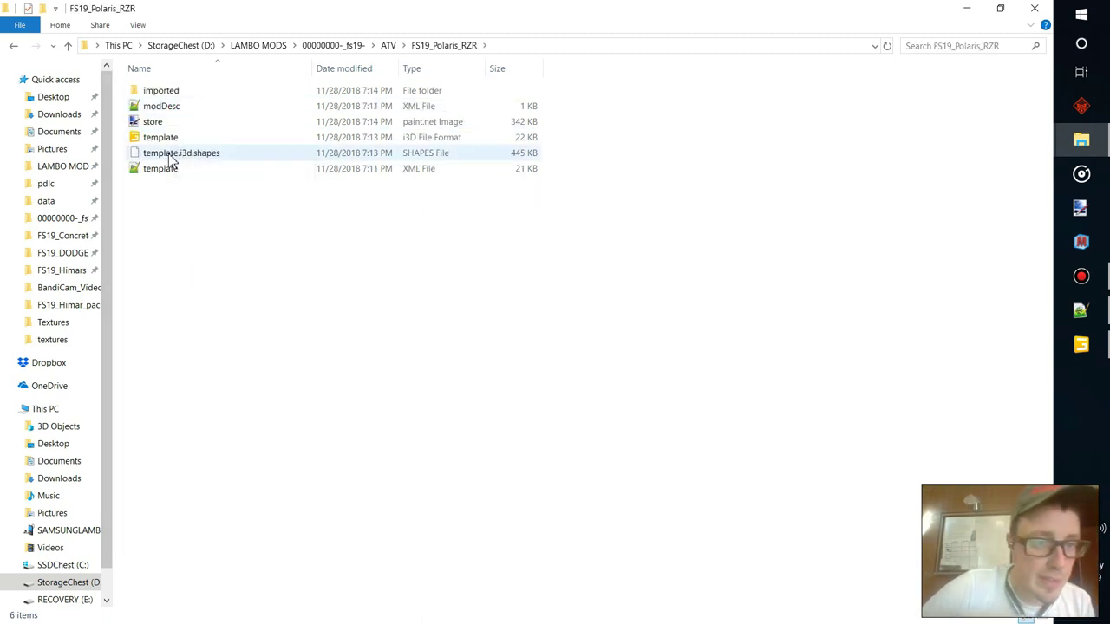
{"action": "double_click", "coordinate": [163, 139]}
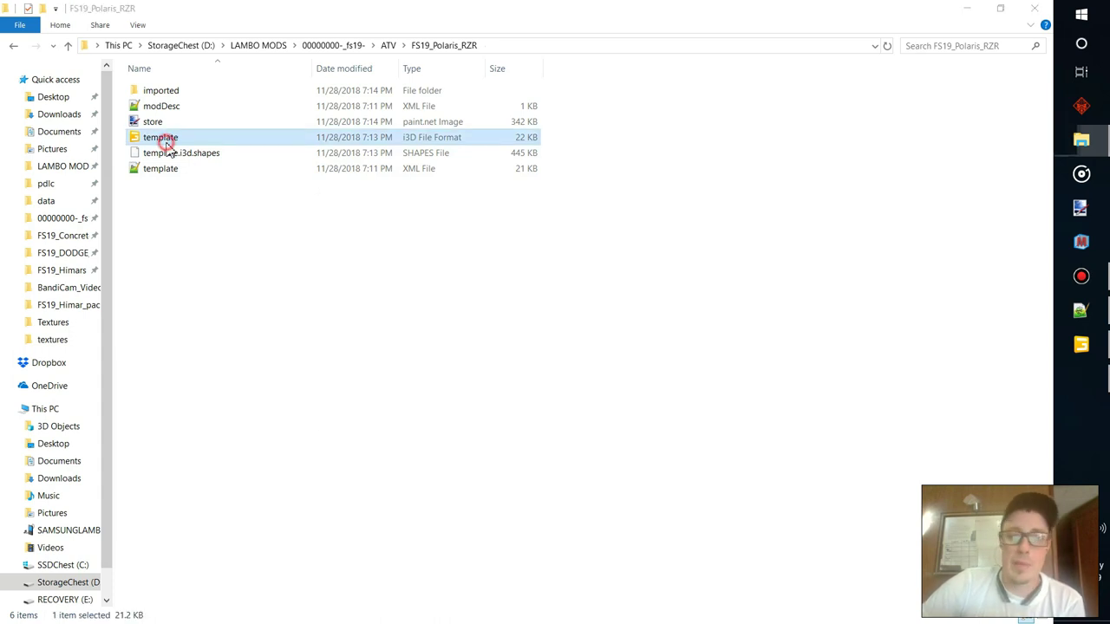
{"action": "left_click", "coordinate": [349, 296]}
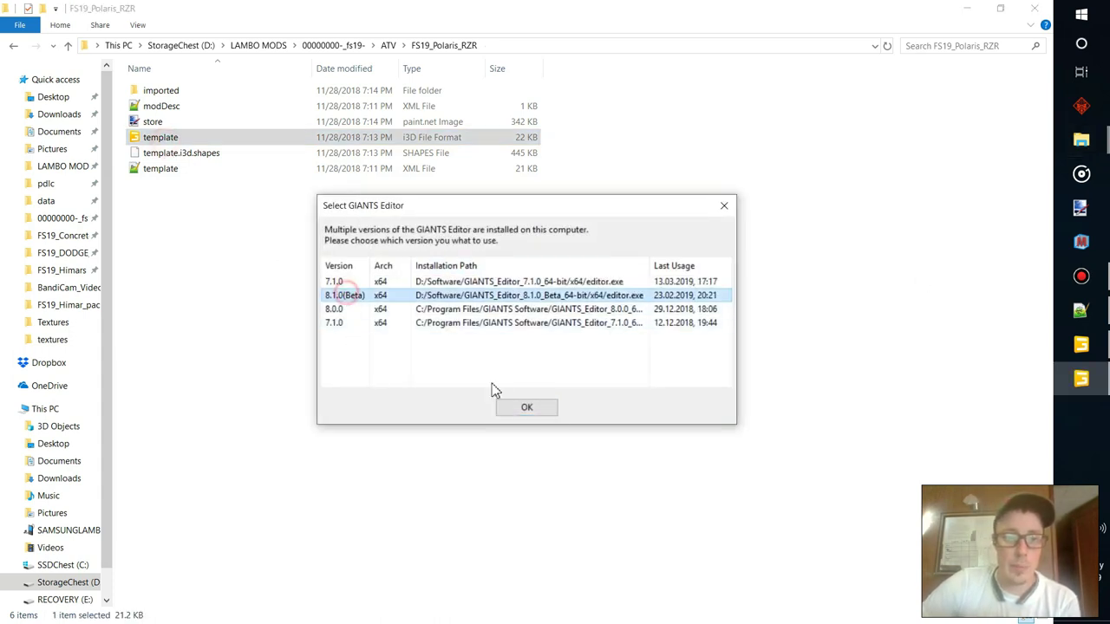
{"action": "left_click", "coordinate": [526, 408]}
{"action": "left_click", "coordinate": [1089, 349]}
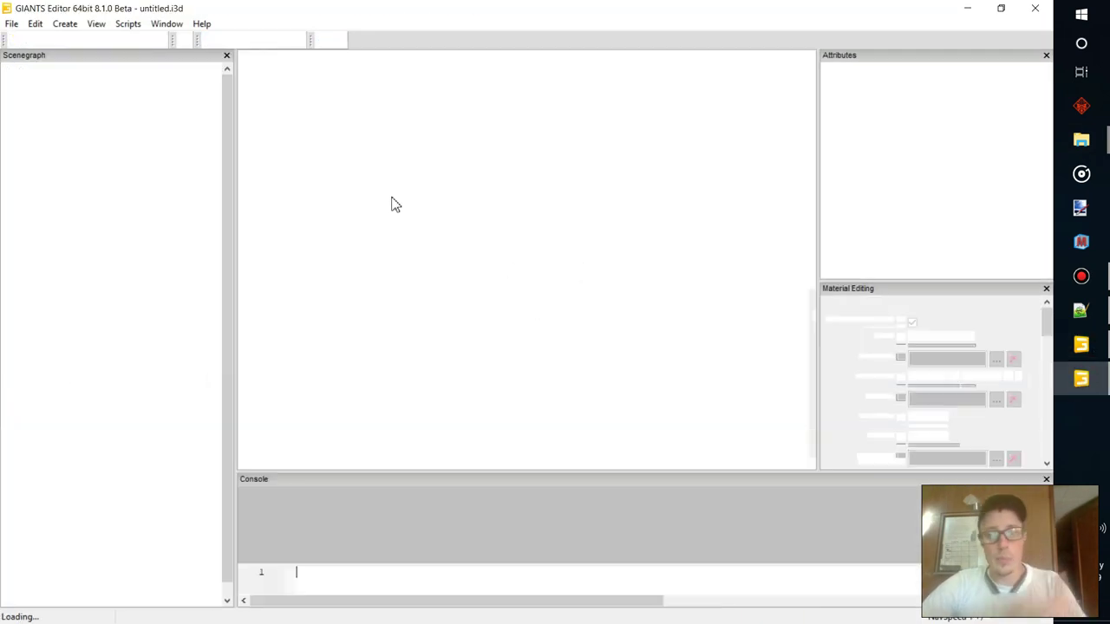
{"action": "mouse_move", "coordinate": [1094, 360]}
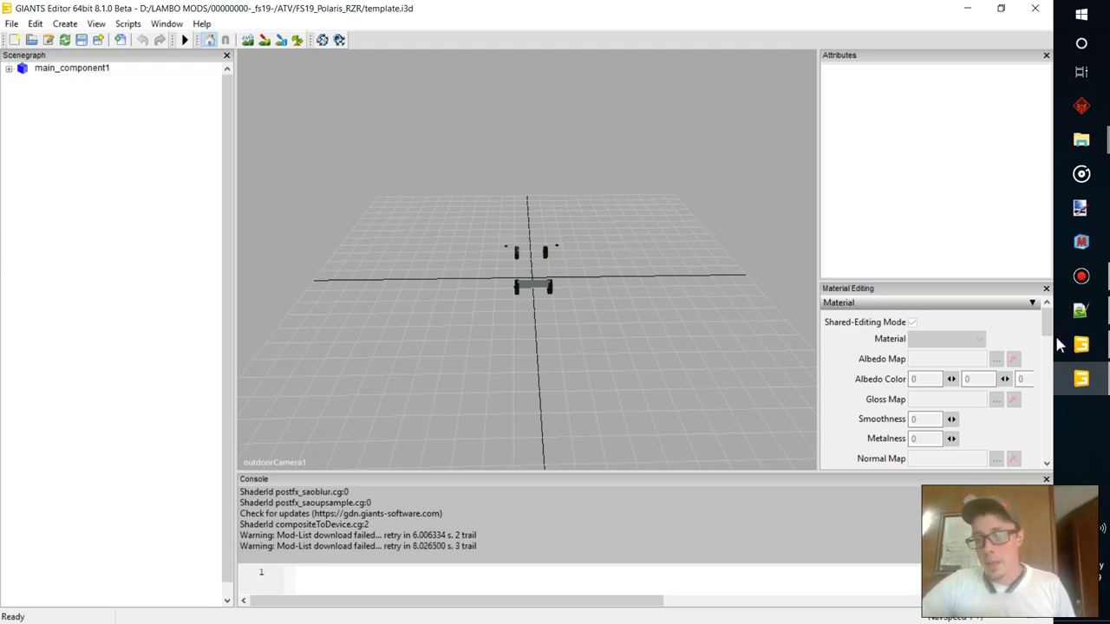
Switch to the FS17 Polaris model in GIANTS Editor 7.1.0, select its tail light and collapse the Polaris_RZR_1000 group.
{"action": "left_click", "coordinate": [1080, 354]}
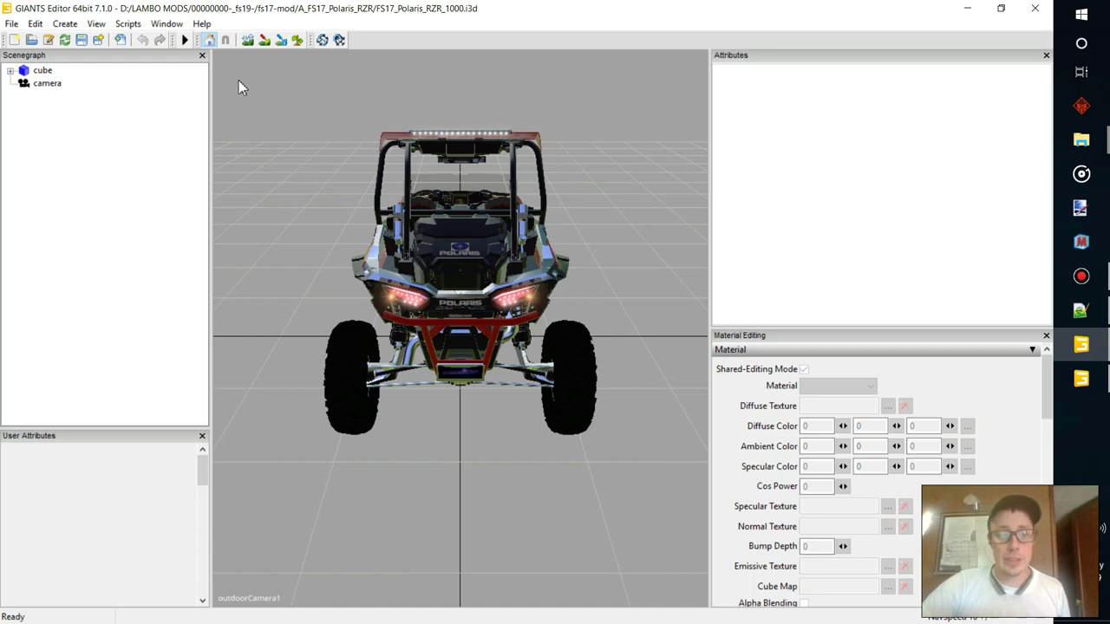
{"action": "left_click", "coordinate": [475, 292]}
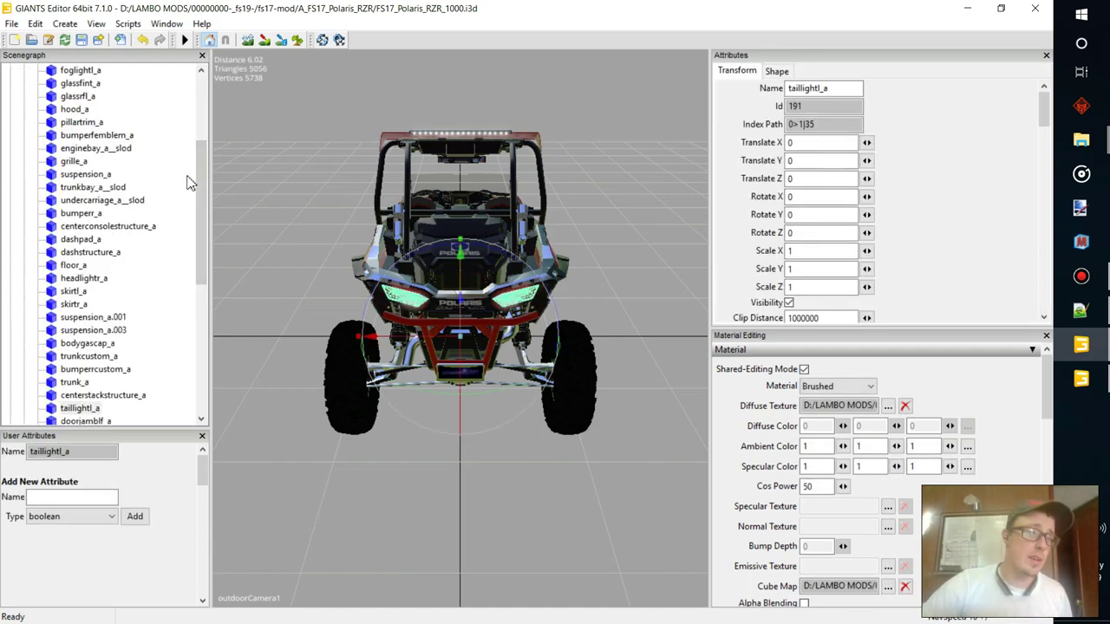
{"action": "scroll", "coordinate": [276, 243], "scroll_direction": "up", "scroll_amount": 3}
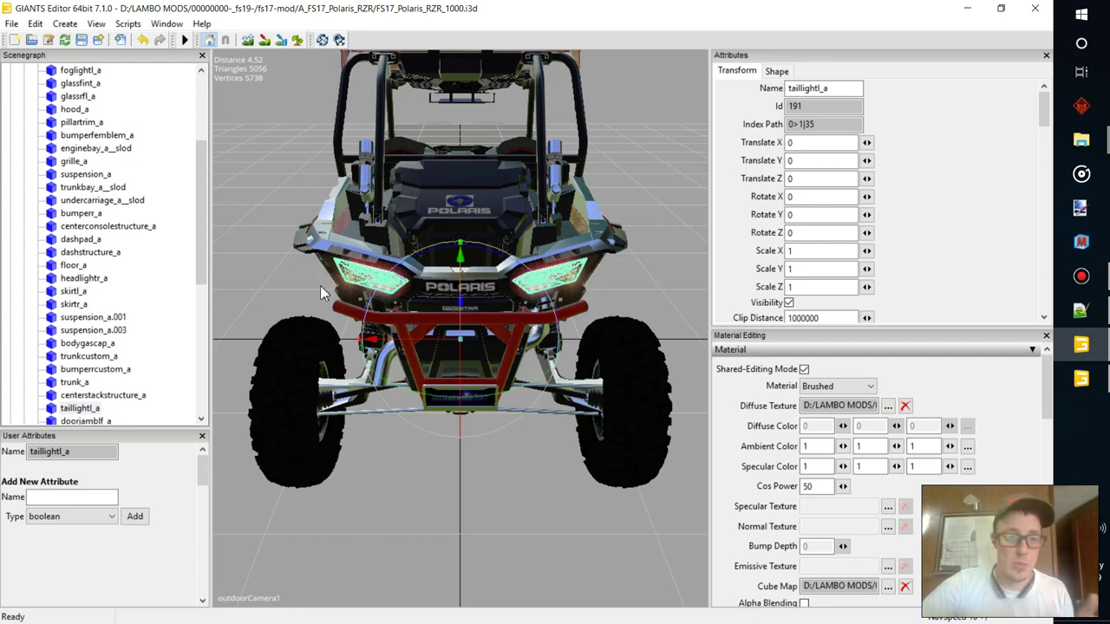
{"action": "left_click_drag", "start_coordinate": [203, 224], "coordinate": [205, 149]}
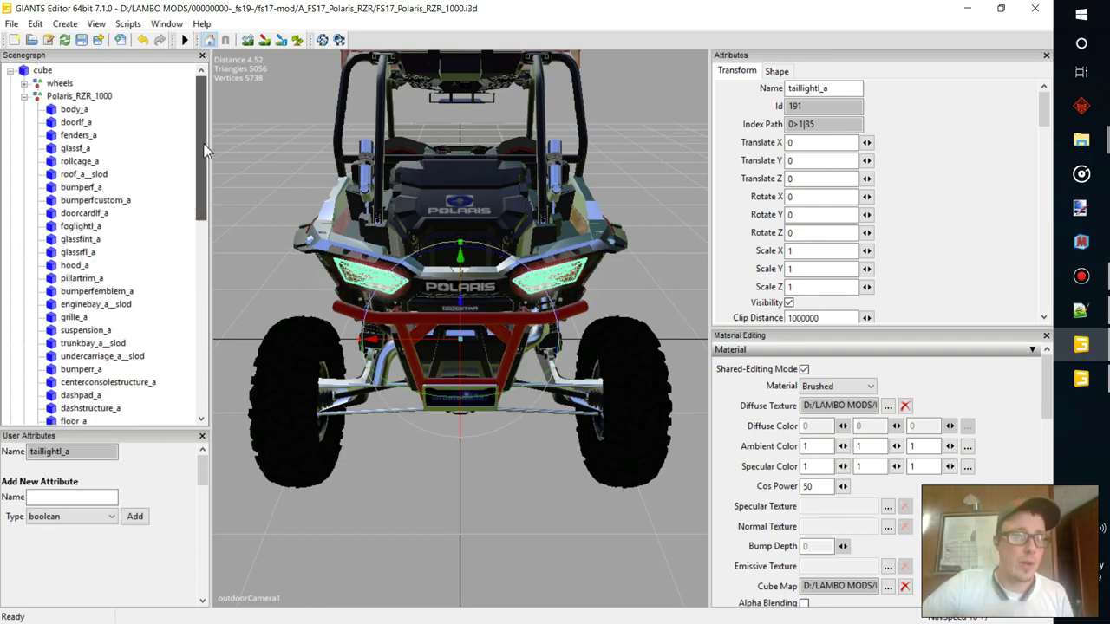
{"action": "left_click", "coordinate": [24, 96]}
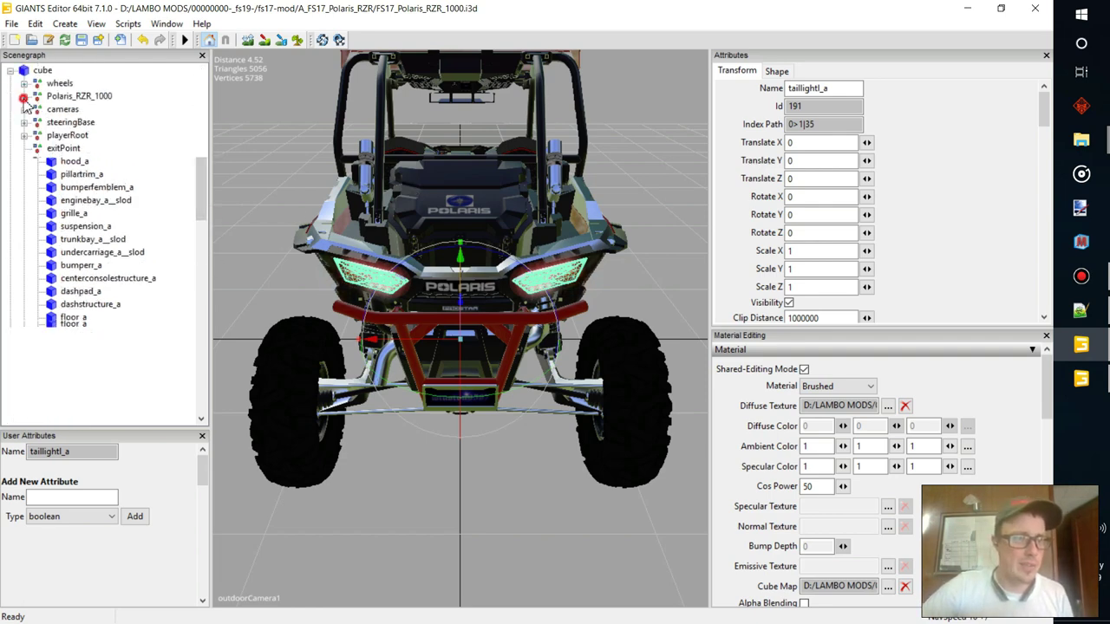
Remove the User Attributes panel and widen the 3D viewport into the Attributes area.
{"action": "left_click", "coordinate": [202, 435]}
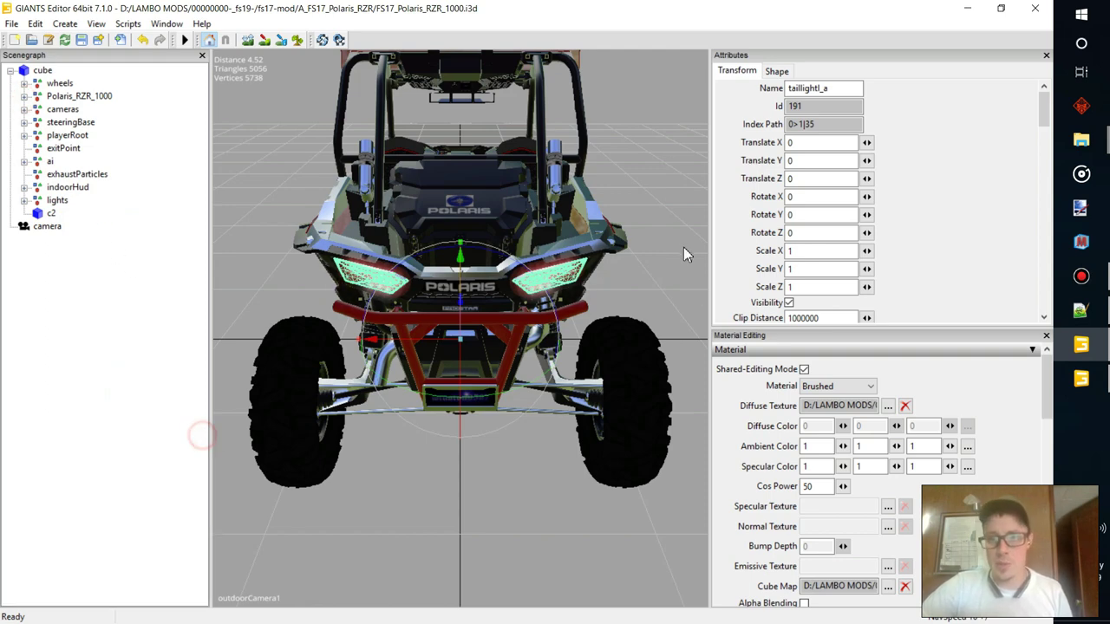
{"action": "left_click_drag", "start_coordinate": [708, 220], "coordinate": [801, 220]}
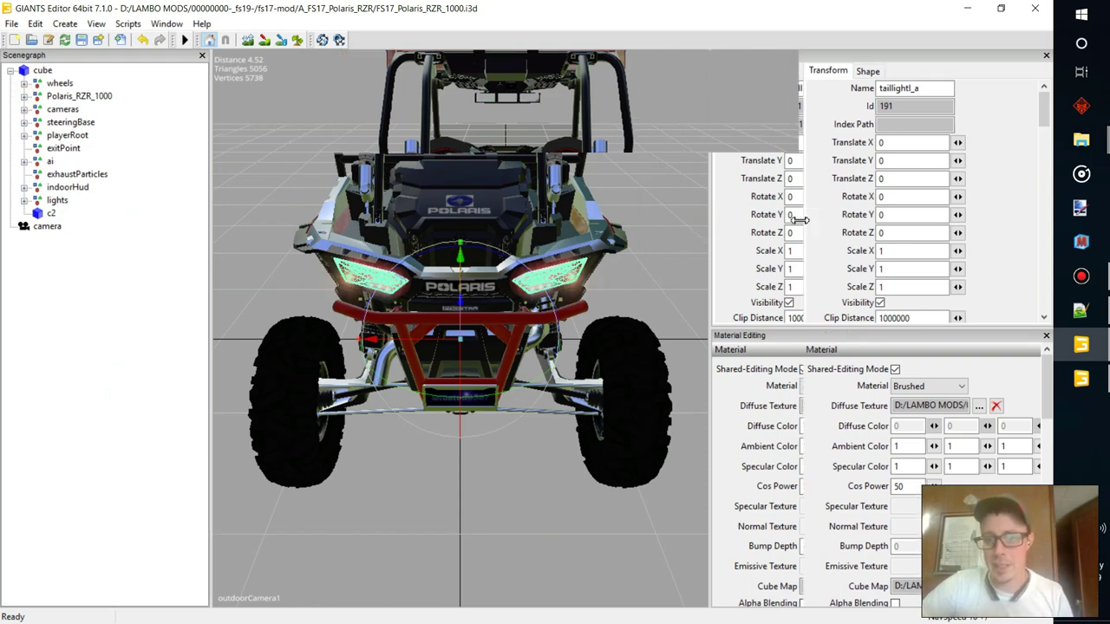
Select the c2 shape and examine how it encloses the Polaris from an angled, low viewpoint.
{"action": "left_click", "coordinate": [52, 214]}
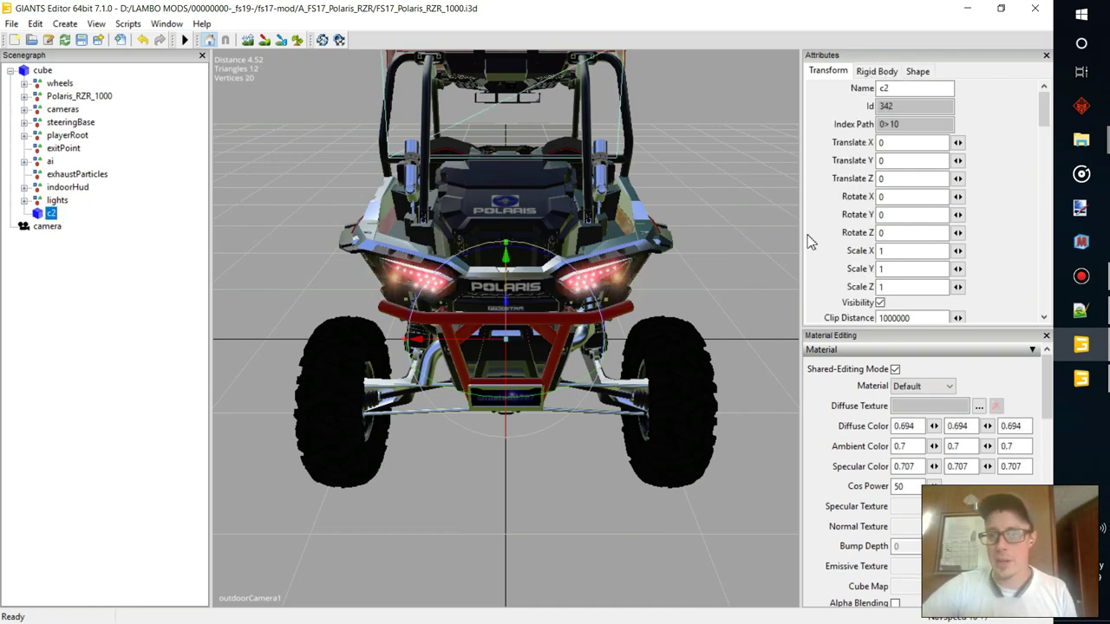
{"action": "scroll", "coordinate": [534, 345], "scroll_direction": "down", "scroll_amount": 4}
{"action": "left_click_drag", "start_coordinate": [535, 345], "coordinate": [696, 336], "text": "alt"}
{"action": "scroll", "coordinate": [628, 337], "scroll_direction": "up", "scroll_amount": 5}
{"action": "left_click_drag", "start_coordinate": [627, 336], "coordinate": [568, 263], "text": "alt"}
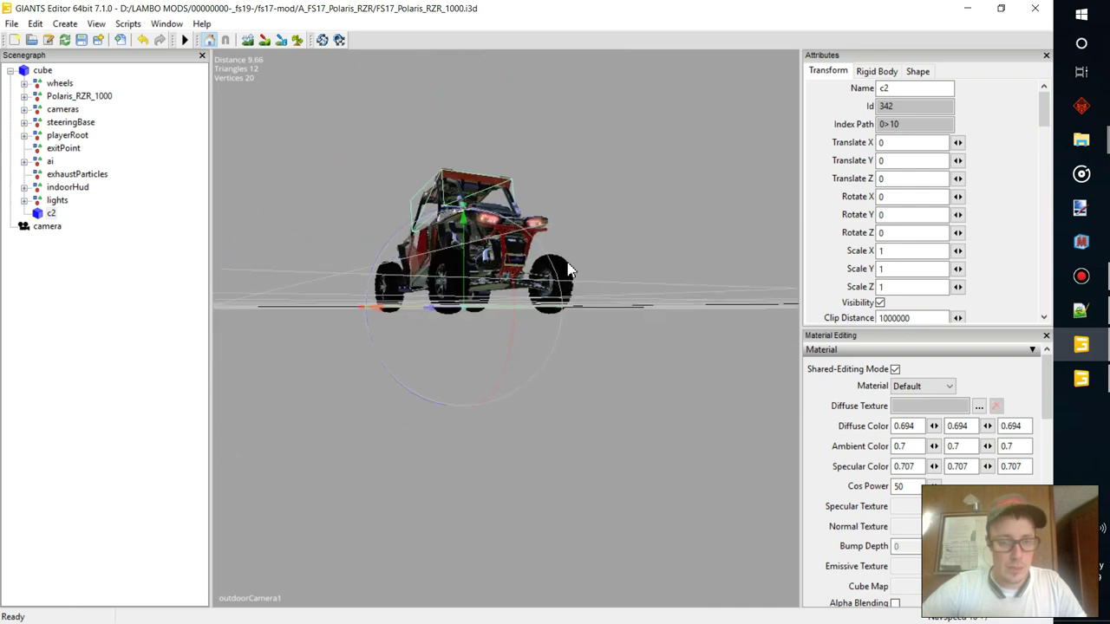
{"action": "middle_click_drag", "start_coordinate": [568, 262], "coordinate": [605, 251], "text": "alt"}
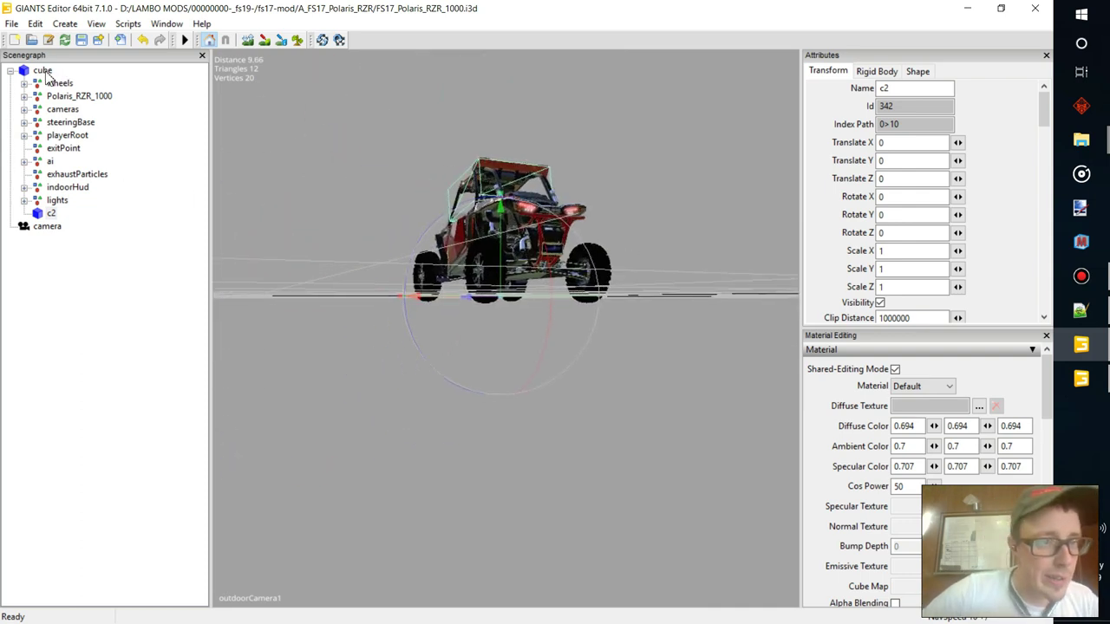
Start exporting the root cube with its files, choosing the FS19_Polaris_RZR folder inside ATV as the destination.
{"action": "left_click", "coordinate": [44, 71]}
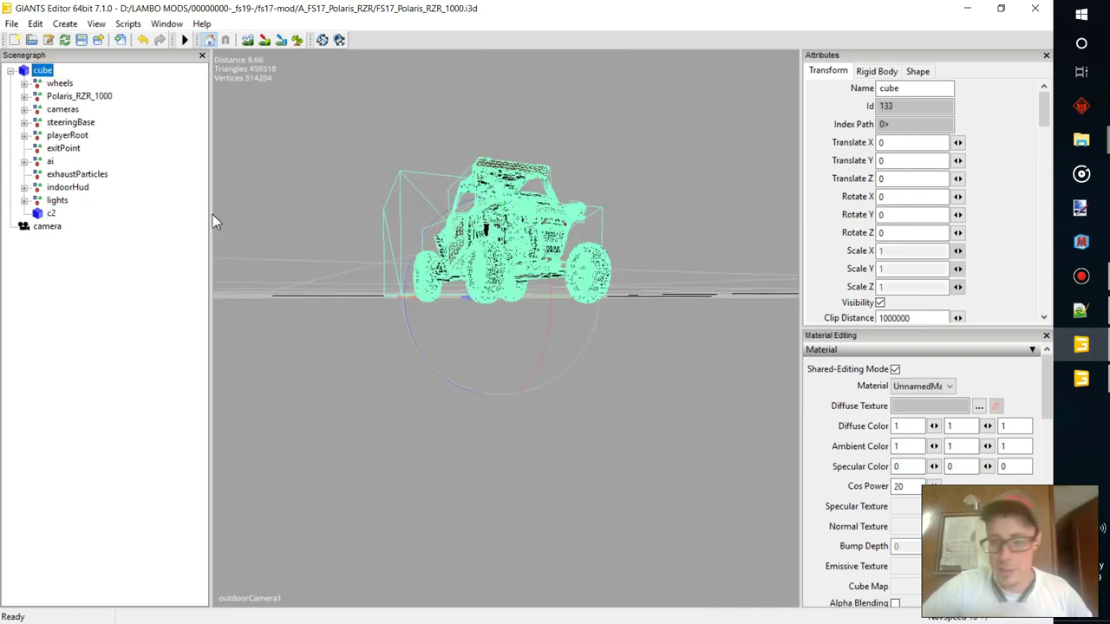
{"action": "left_click", "coordinate": [11, 23]}
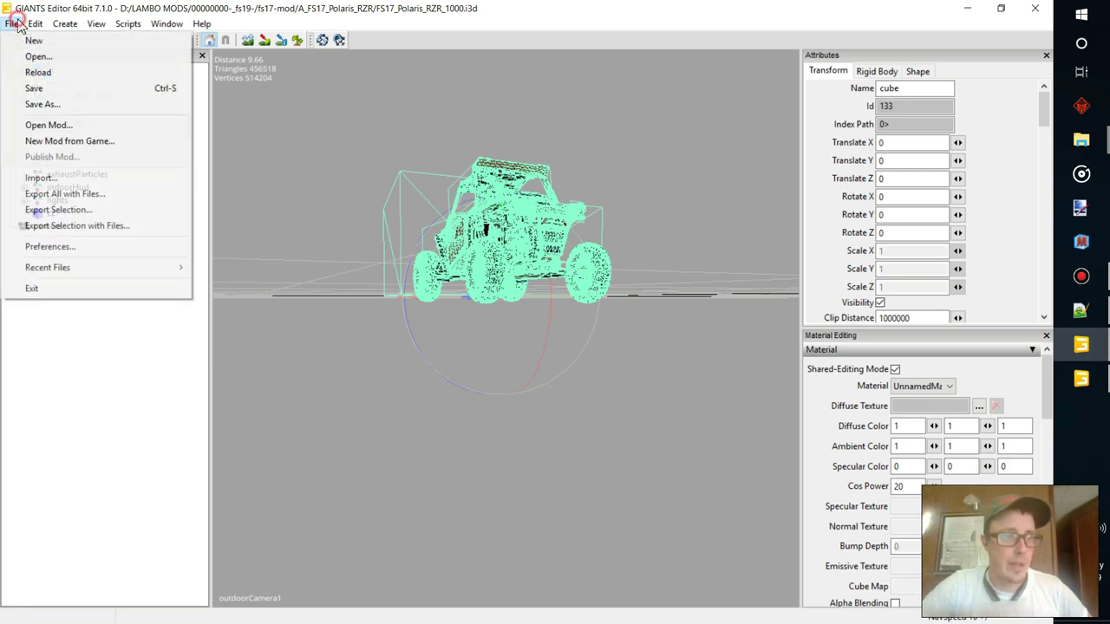
{"action": "left_click", "coordinate": [134, 230]}
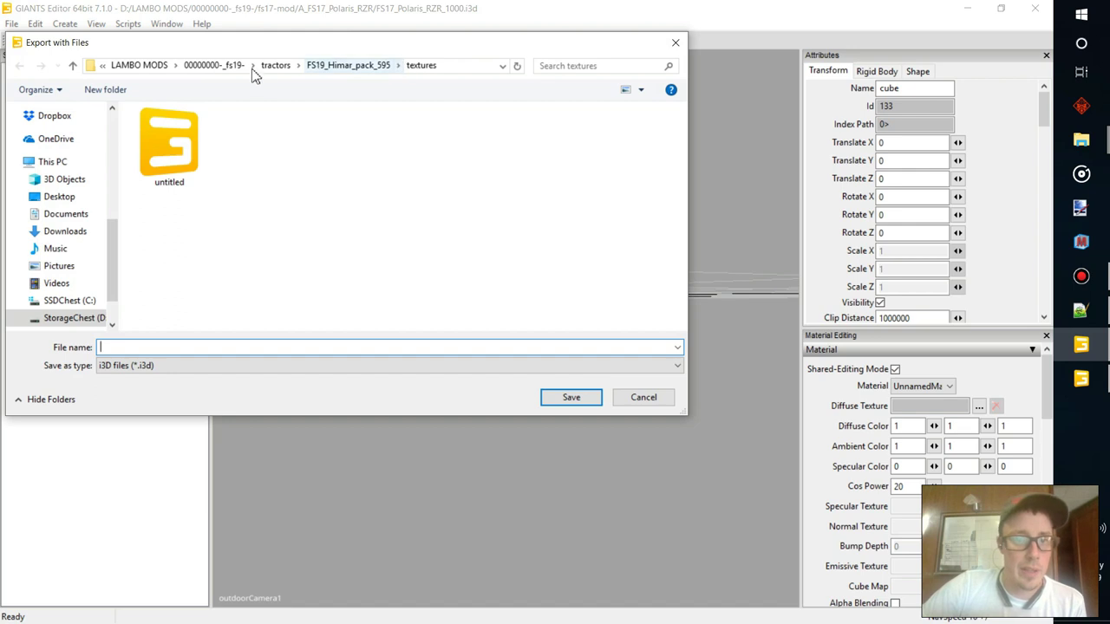
{"action": "left_click", "coordinate": [219, 66]}
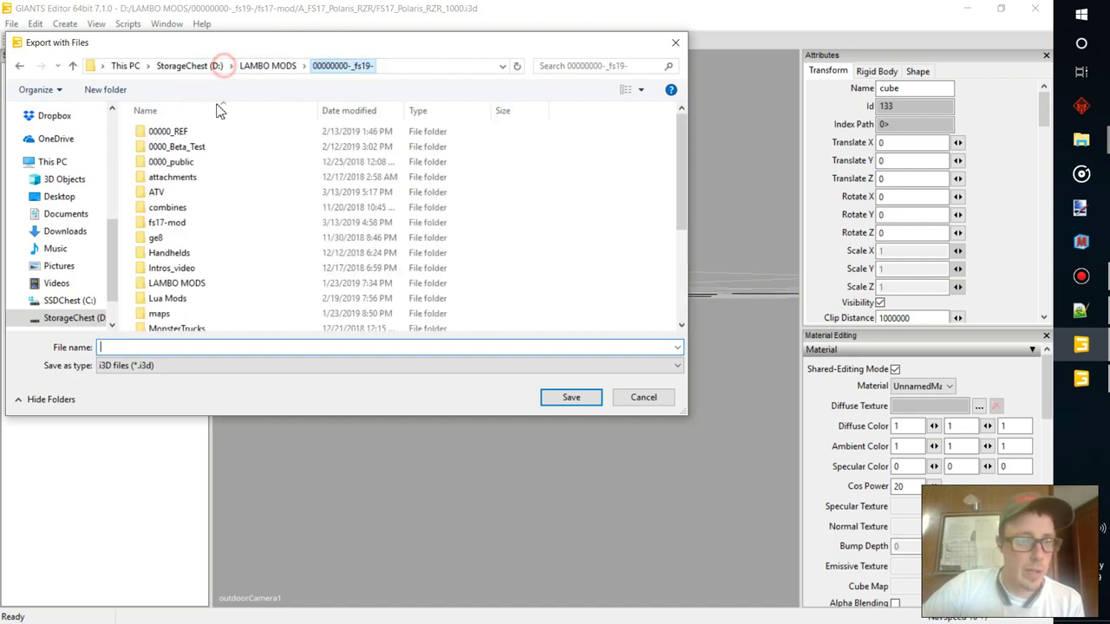
{"action": "double_click", "coordinate": [161, 193]}
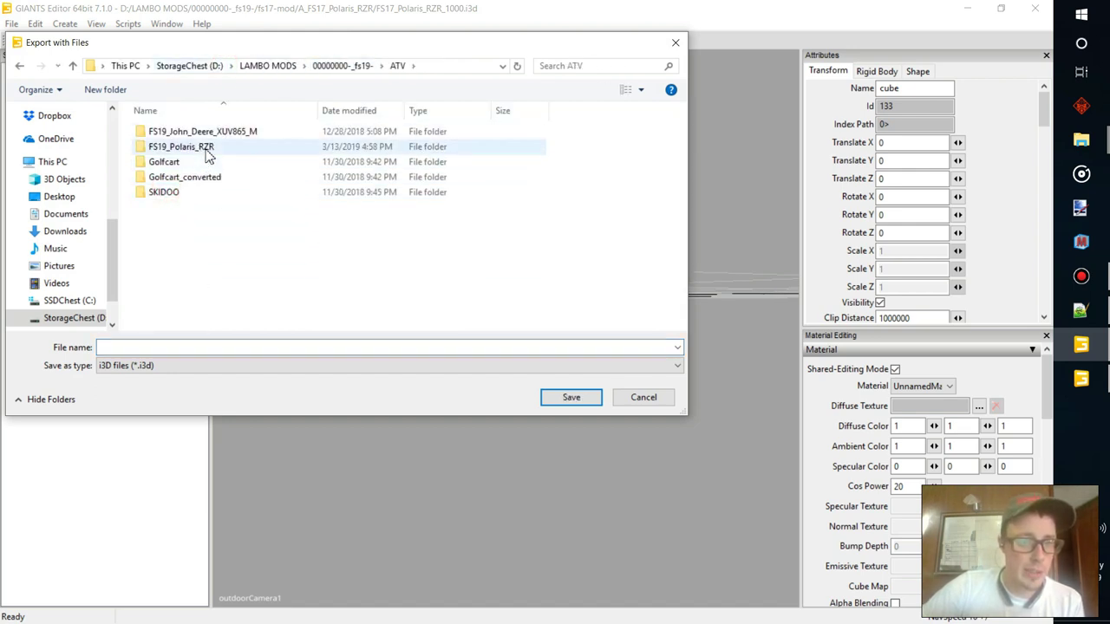
{"action": "double_click", "coordinate": [206, 152]}
Save the export as ex directly in the FS19_Polaris_RZR folder, including the parent directory structure.
{"action": "left_click", "coordinate": [132, 347]}
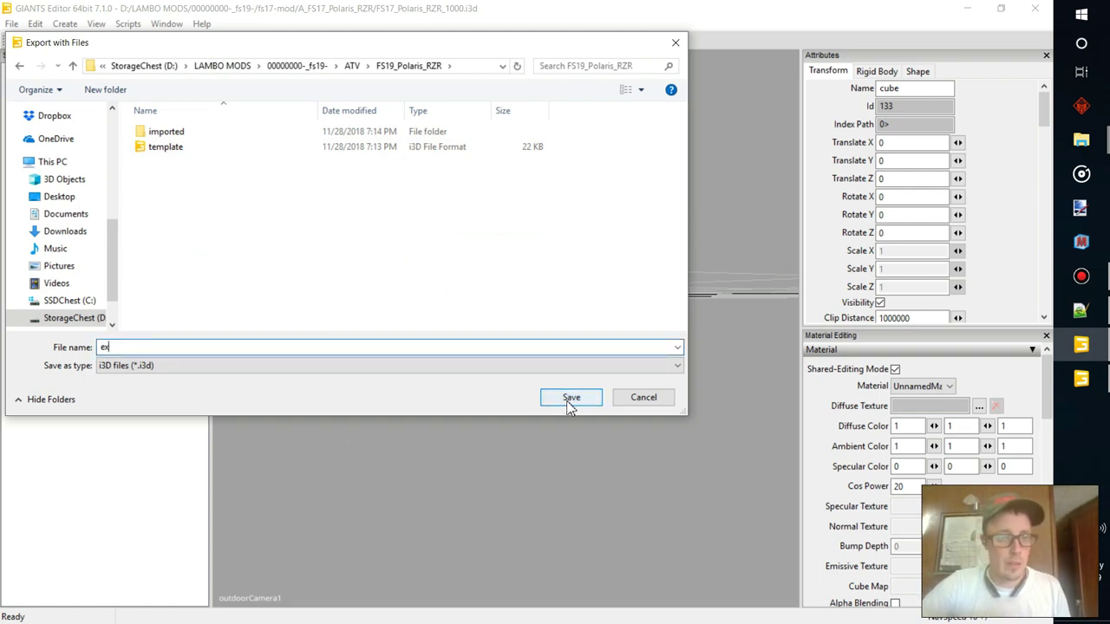
{"action": "double_click", "coordinate": [185, 131]}
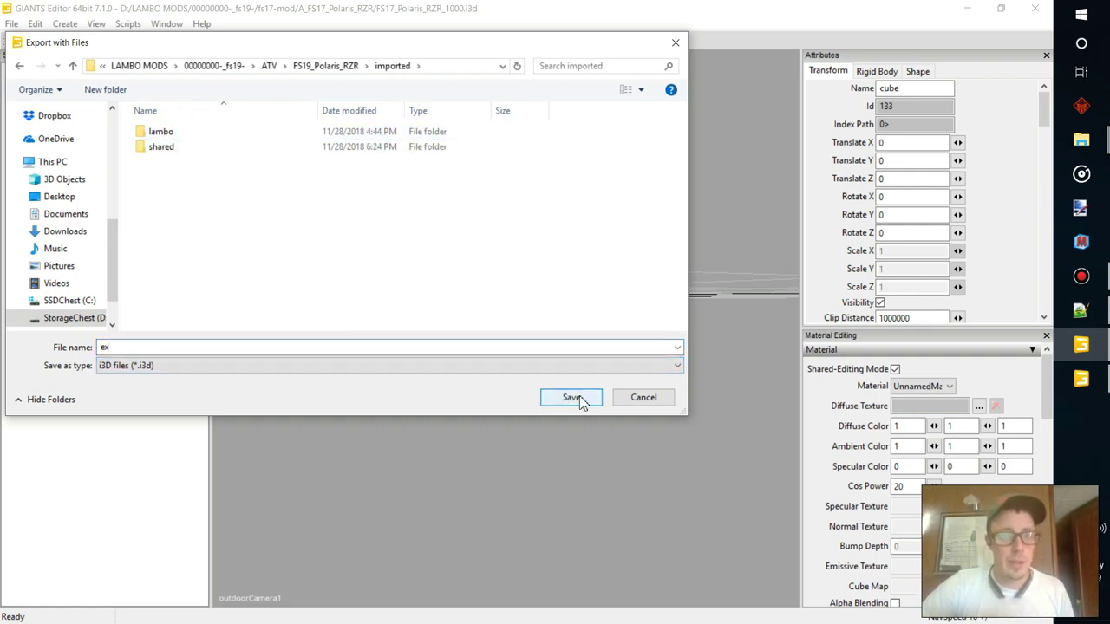
{"action": "left_click", "coordinate": [337, 69]}
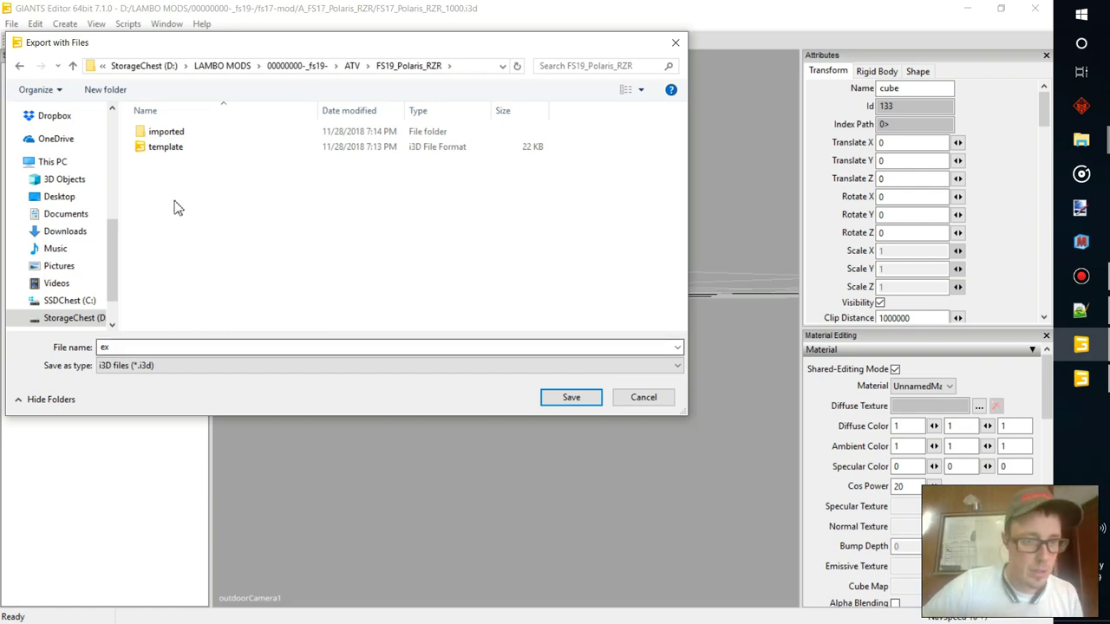
{"action": "left_click", "coordinate": [571, 400]}
{"action": "left_click", "coordinate": [565, 316]}
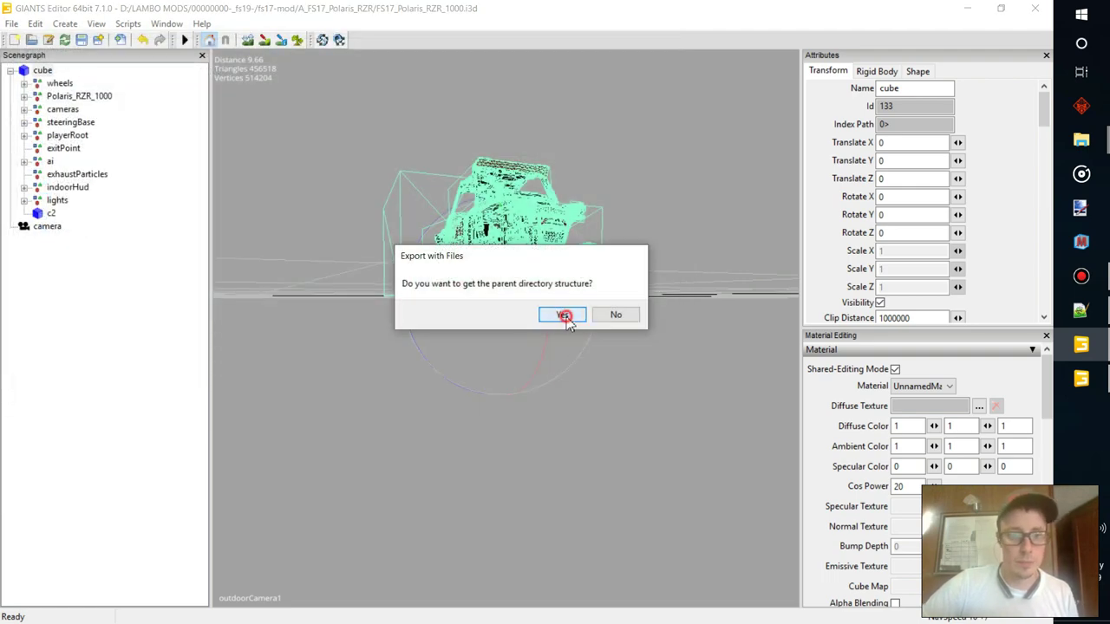
Switch to GIANTS Editor 8.1.0 and import ex.i3d into the template scene, expanding both model hierarchies.
{"action": "left_click", "coordinate": [1081, 381]}
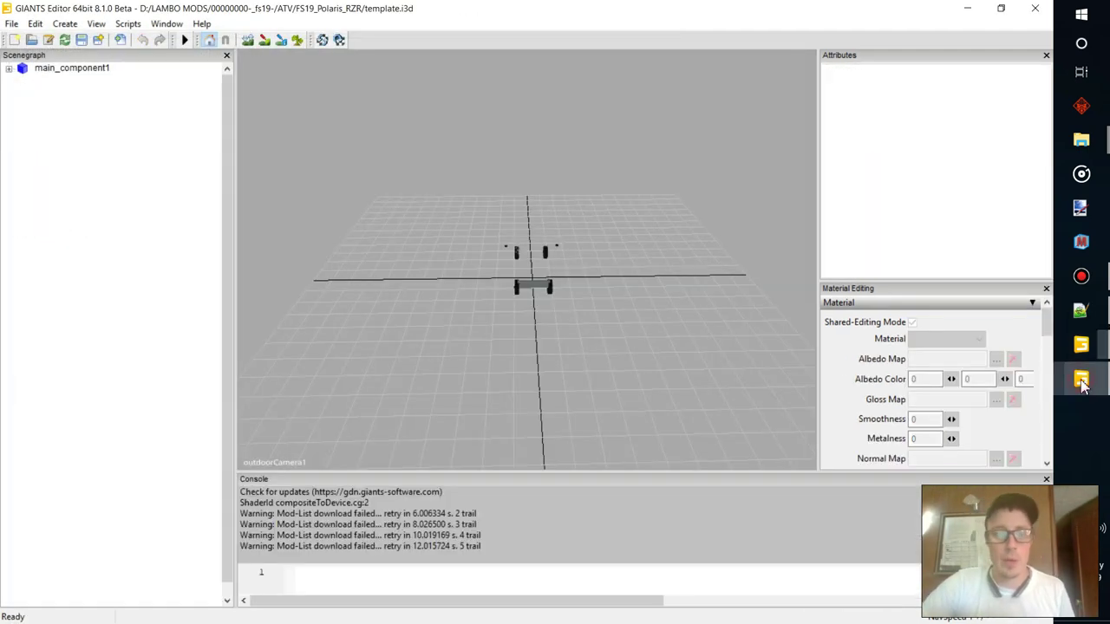
{"action": "left_click", "coordinate": [8, 68]}
{"action": "left_click", "coordinate": [23, 80]}
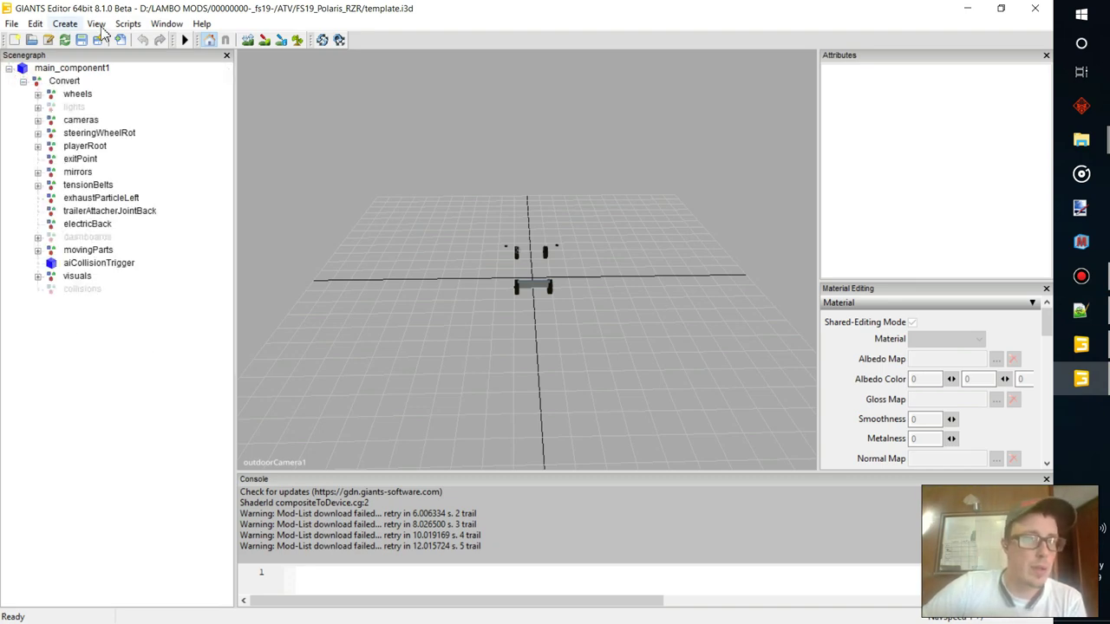
{"action": "left_click", "coordinate": [120, 40]}
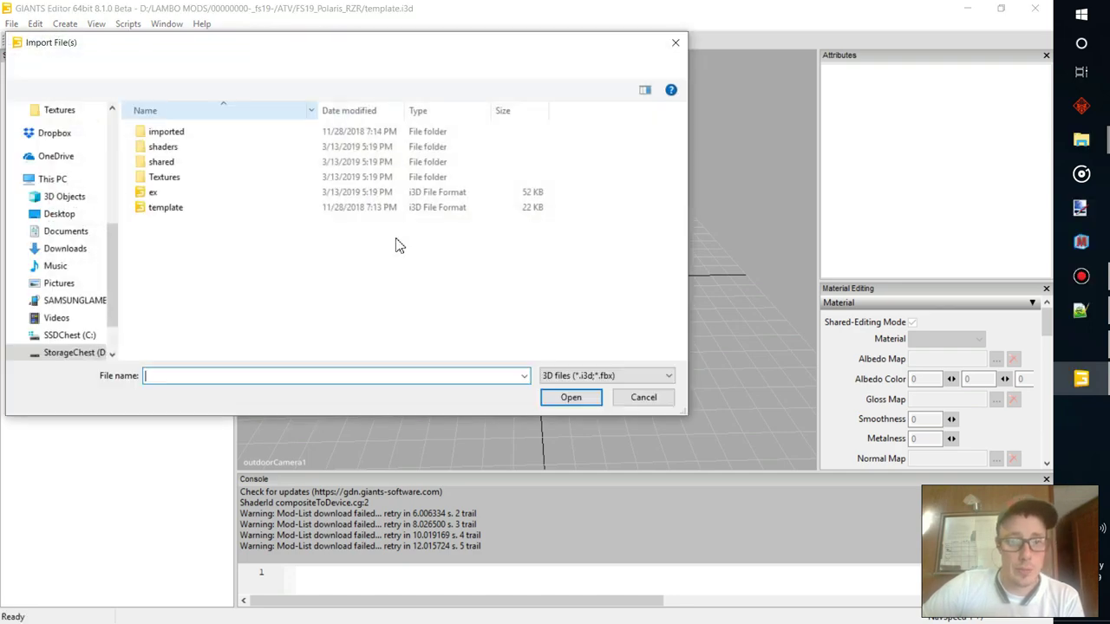
{"action": "double_click", "coordinate": [166, 193]}
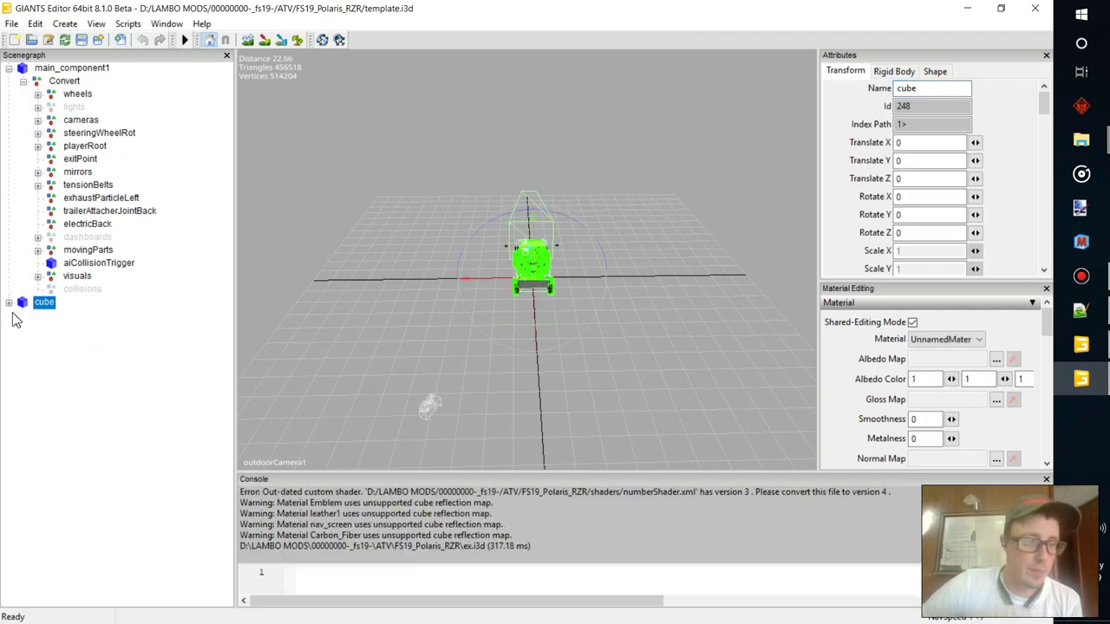
{"action": "left_click", "coordinate": [9, 302]}
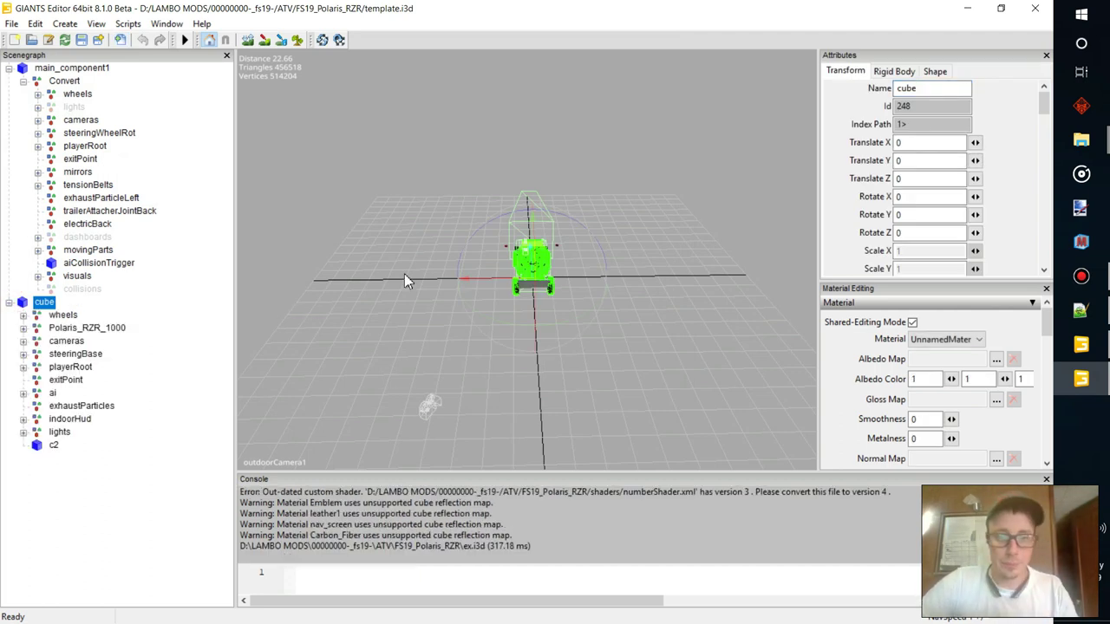
View the combined scene through the second outdoorCamera1 in the camera list.
{"action": "middle_click_drag", "start_coordinate": [485, 279], "coordinate": [448, 291]}
{"action": "right_click", "coordinate": [483, 283]}
{"action": "mouse_move", "coordinate": [554, 292]}
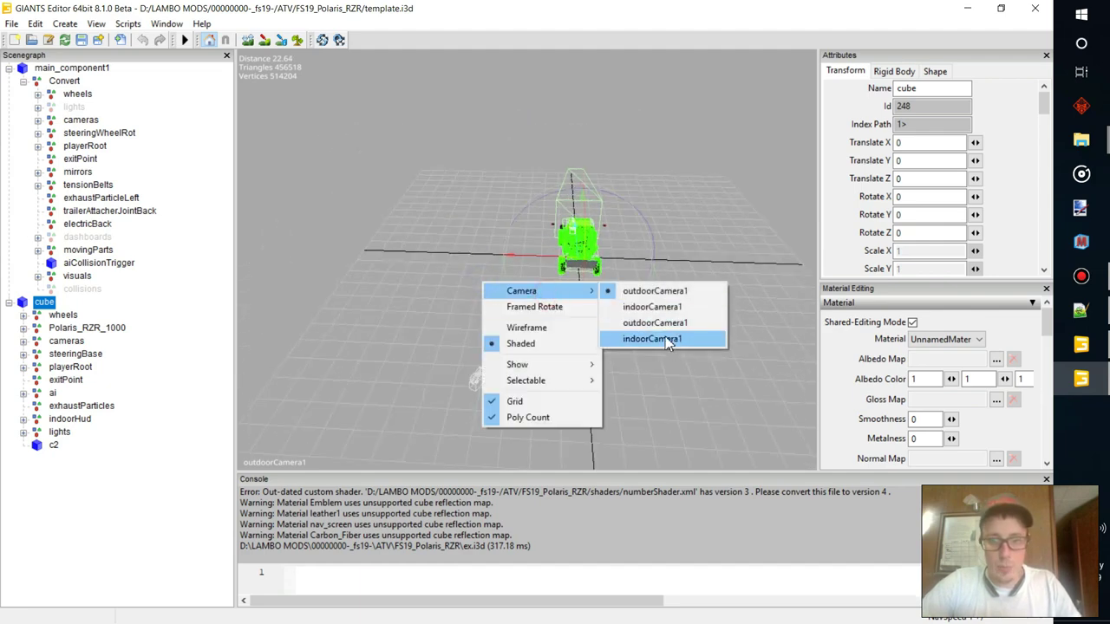
{"action": "left_click", "coordinate": [624, 327]}
{"action": "left_click", "coordinate": [542, 246]}
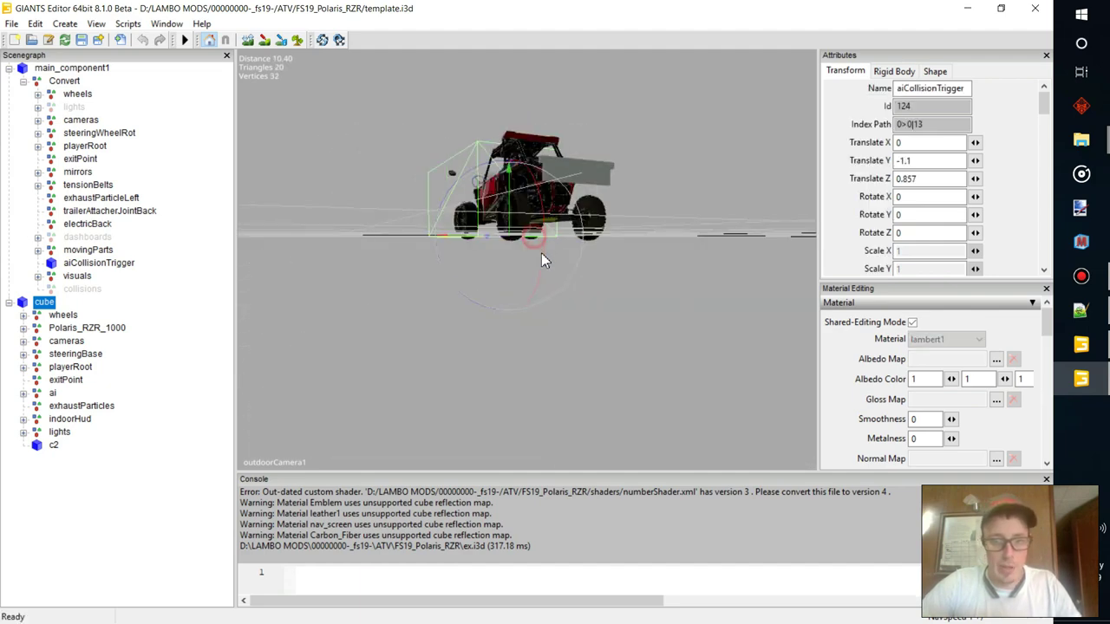
{"action": "right_click", "coordinate": [513, 248]}
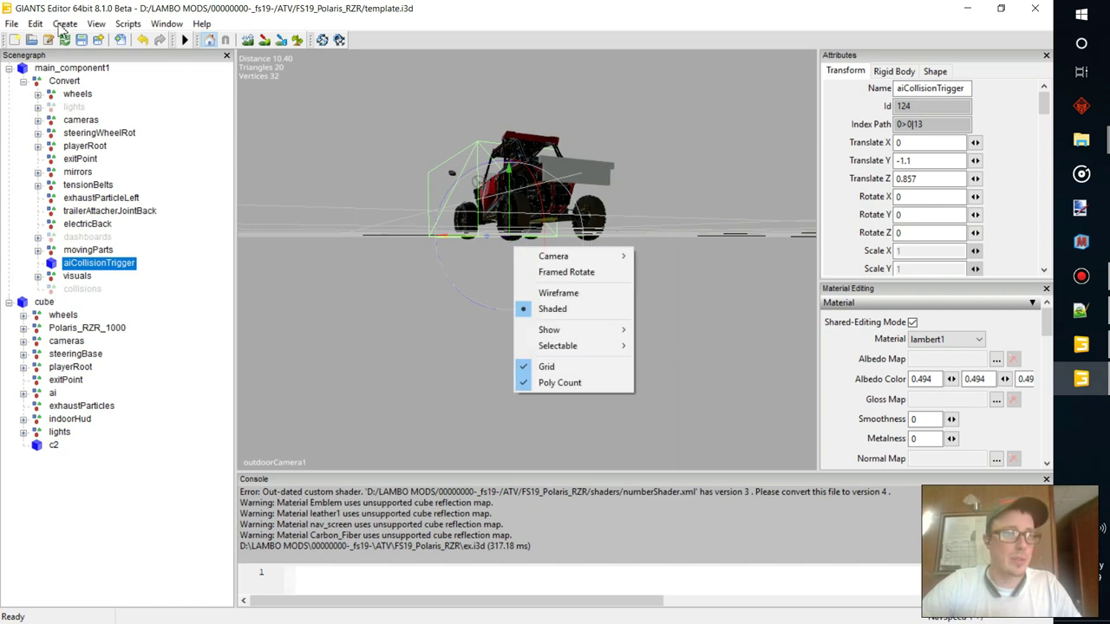
Create a new camera, make it the active viewport camera and frame the Polaris from its front corner.
{"action": "left_click", "coordinate": [65, 23]}
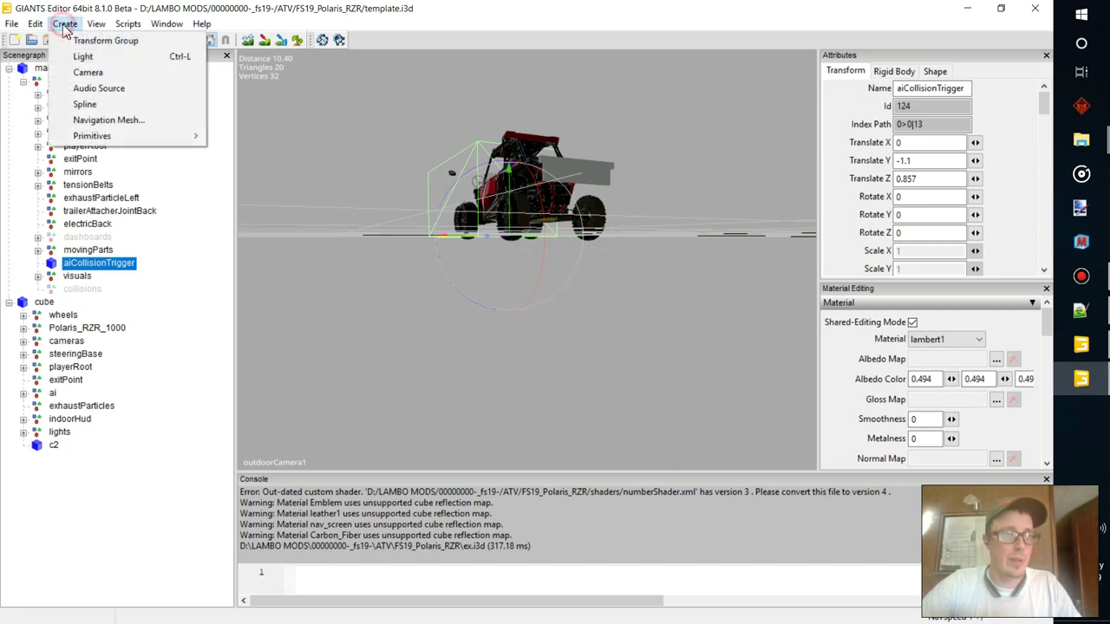
{"action": "left_click", "coordinate": [85, 72]}
{"action": "right_click", "coordinate": [479, 227]}
{"action": "left_click", "coordinate": [696, 284]}
{"action": "left_click", "coordinate": [525, 168]}
{"action": "left_click_drag", "start_coordinate": [526, 168], "coordinate": [623, 238], "text": "alt"}
{"action": "scroll", "coordinate": [662, 328], "scroll_direction": "down", "scroll_amount": 5}
{"action": "middle_click_drag", "start_coordinate": [623, 237], "coordinate": [685, 251]}
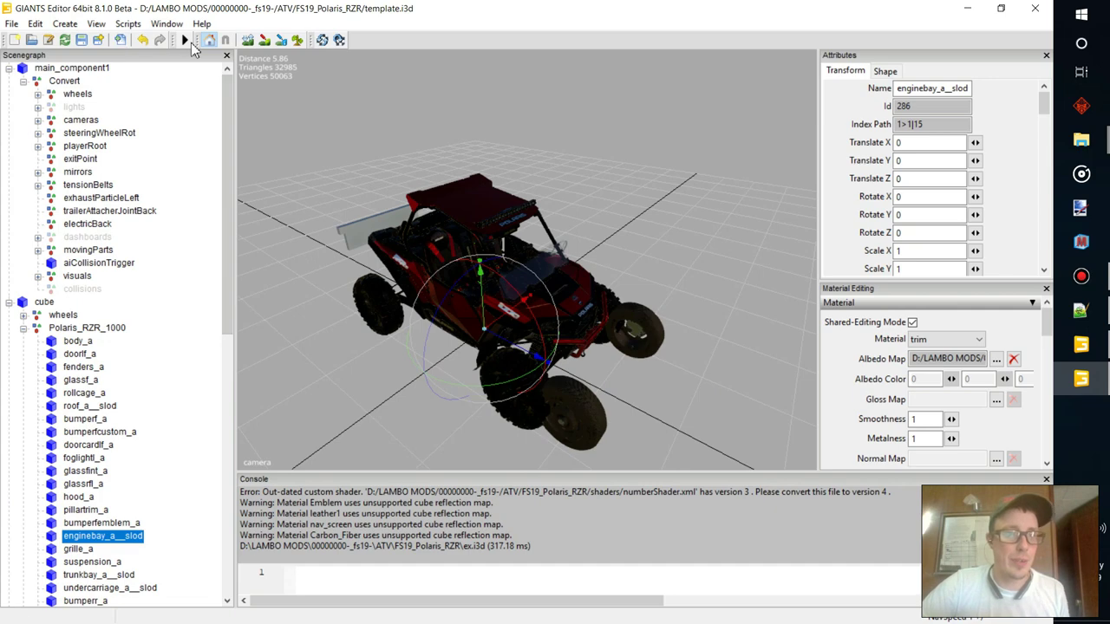
Create a light and move it under the new camera in the hierarchy.
{"action": "left_click", "coordinate": [95, 23]}
{"action": "left_click", "coordinate": [69, 55]}
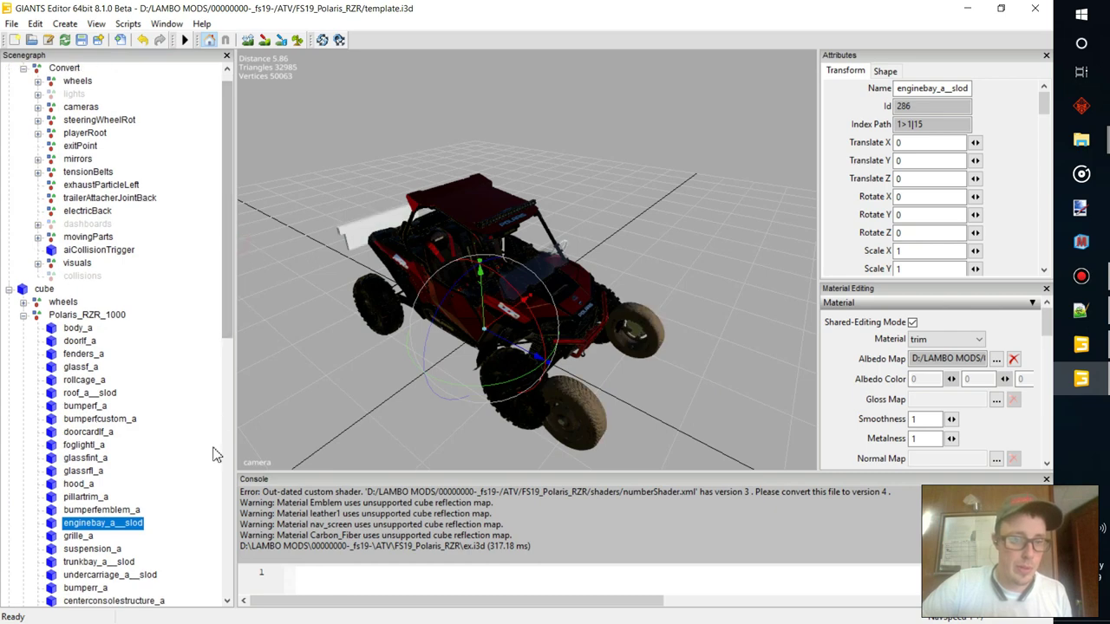
{"action": "left_click_drag", "start_coordinate": [222, 288], "coordinate": [213, 538]}
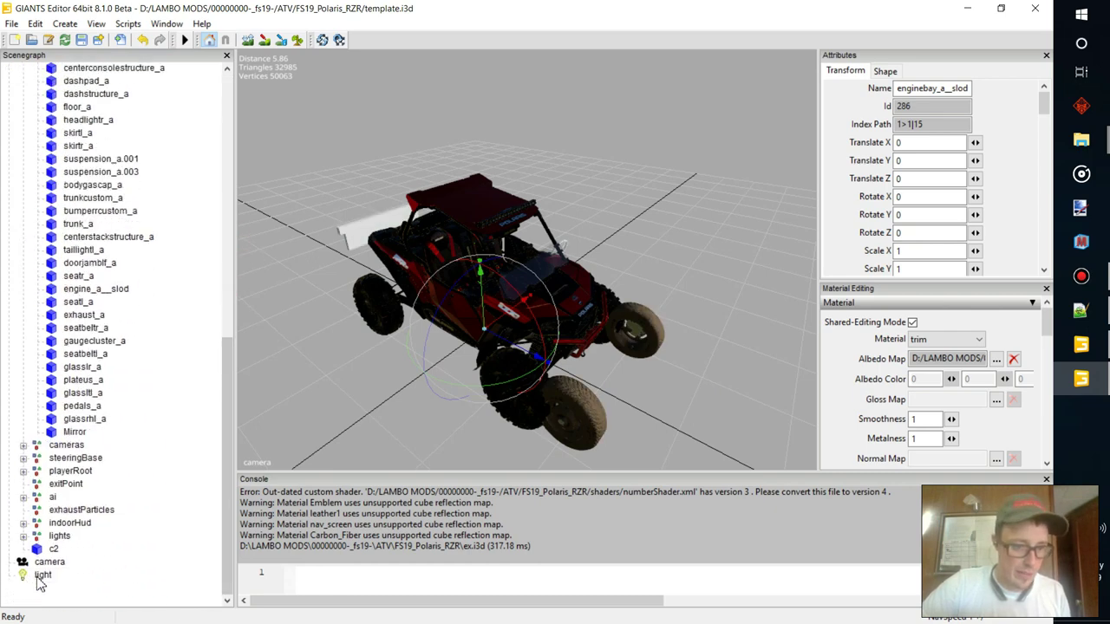
{"action": "left_click", "coordinate": [40, 576]}
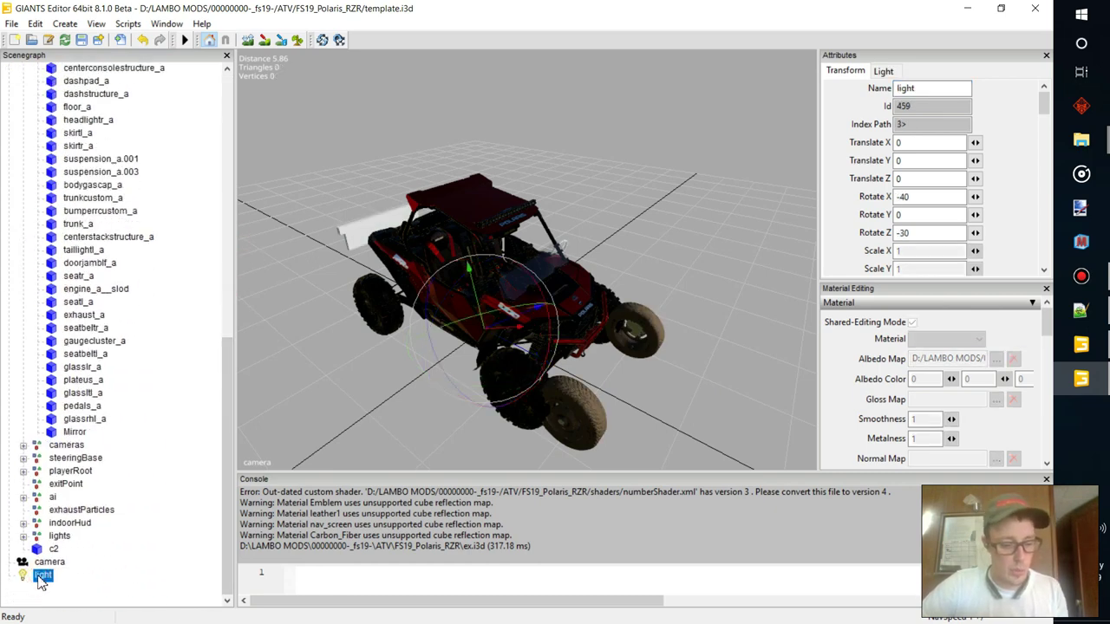
{"action": "left_click", "coordinate": [52, 563]}
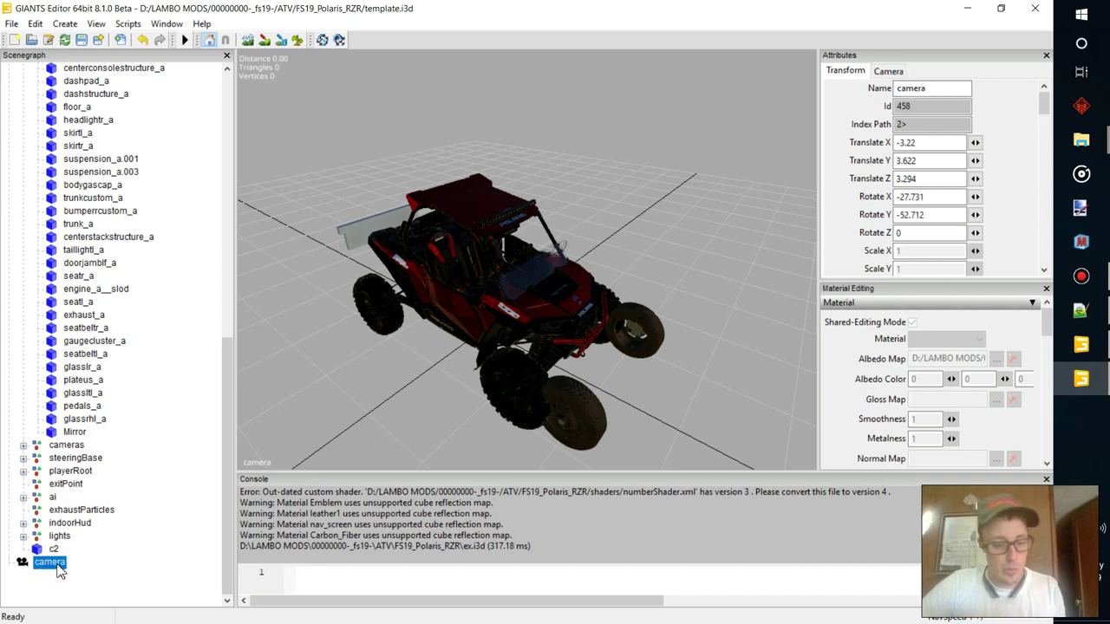
{"action": "left_click", "coordinate": [57, 575]}
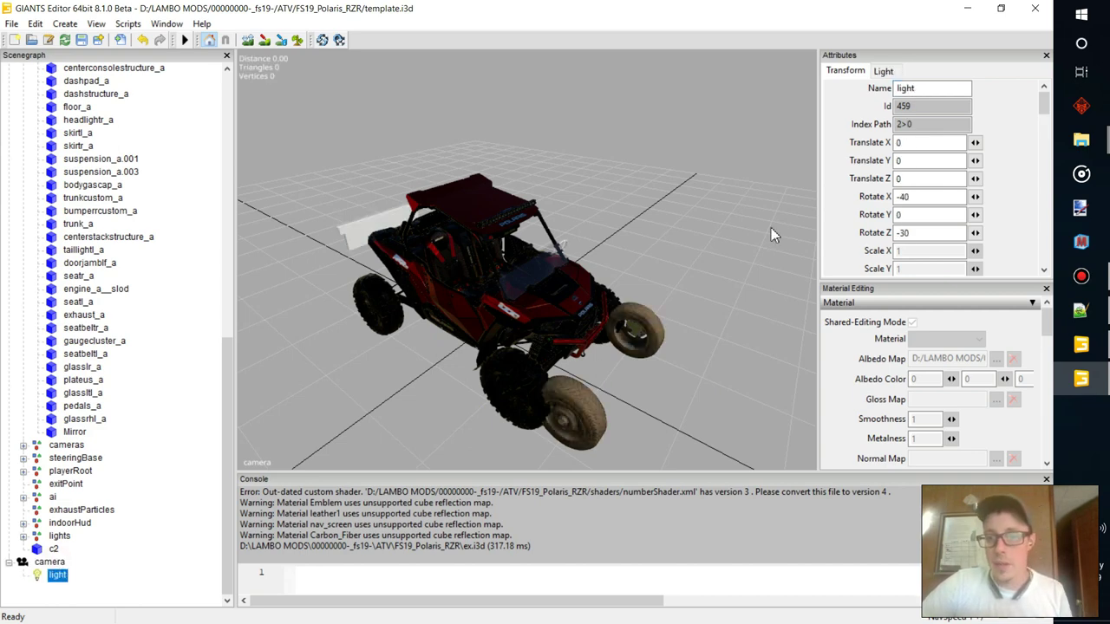
Set the camera light's Rotate X and Rotate Z to 0 and check the lighting on the Polaris up close.
{"action": "double_click", "coordinate": [936, 197]}
{"action": "type", "text": "0"}
{"action": "left_click", "coordinate": [951, 232]}
{"action": "left_click_drag", "start_coordinate": [879, 241], "coordinate": [840, 256]}
{"action": "type", "text": "0"}
{"action": "left_click", "coordinate": [626, 171]}
{"action": "left_click_drag", "start_coordinate": [626, 172], "coordinate": [521, 305], "text": "alt"}
{"action": "scroll", "coordinate": [602, 228], "scroll_direction": "up", "scroll_amount": 3}
{"action": "scroll", "coordinate": [612, 81], "scroll_direction": "down", "scroll_amount": 4}
{"action": "left_click_drag", "start_coordinate": [527, 251], "coordinate": [619, 301], "text": "alt"}
{"action": "left_click", "coordinate": [629, 295]}
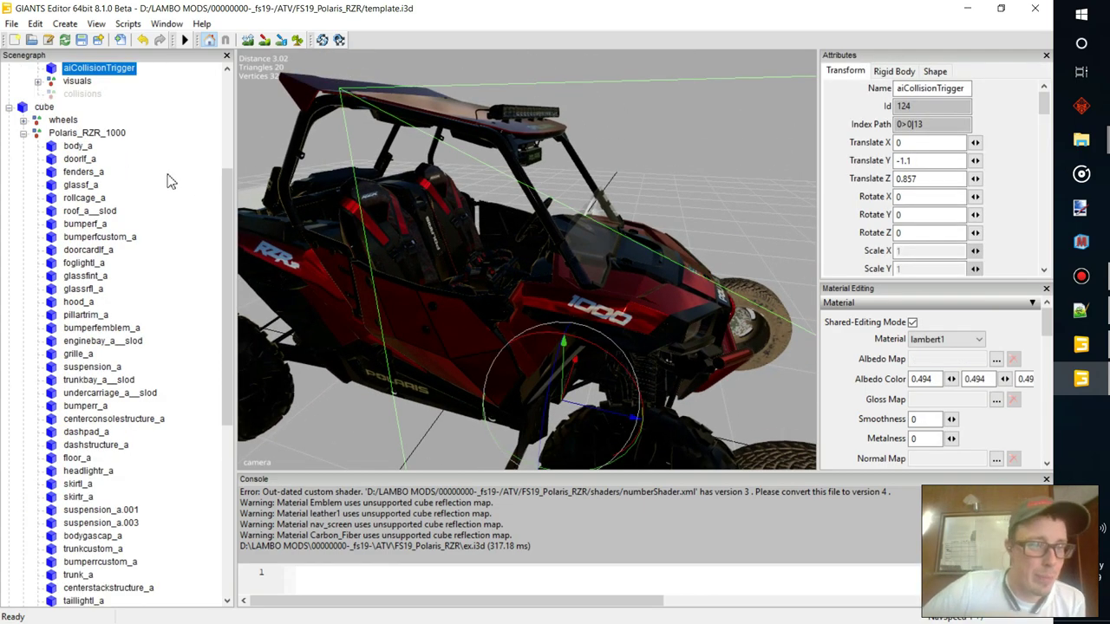
Collapse the Polaris_RZR_1000 group and inspect the imported cube's child groups from wheels through playerRoot.
{"action": "left_click", "coordinate": [71, 134]}
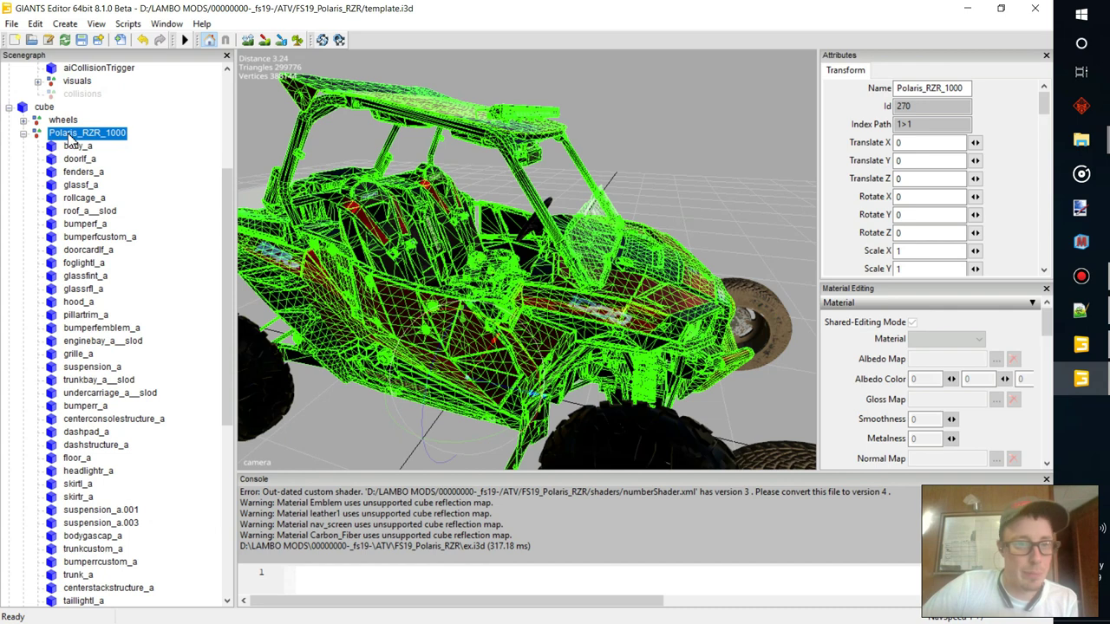
{"action": "left_click", "coordinate": [24, 135]}
{"action": "left_click", "coordinate": [62, 311]}
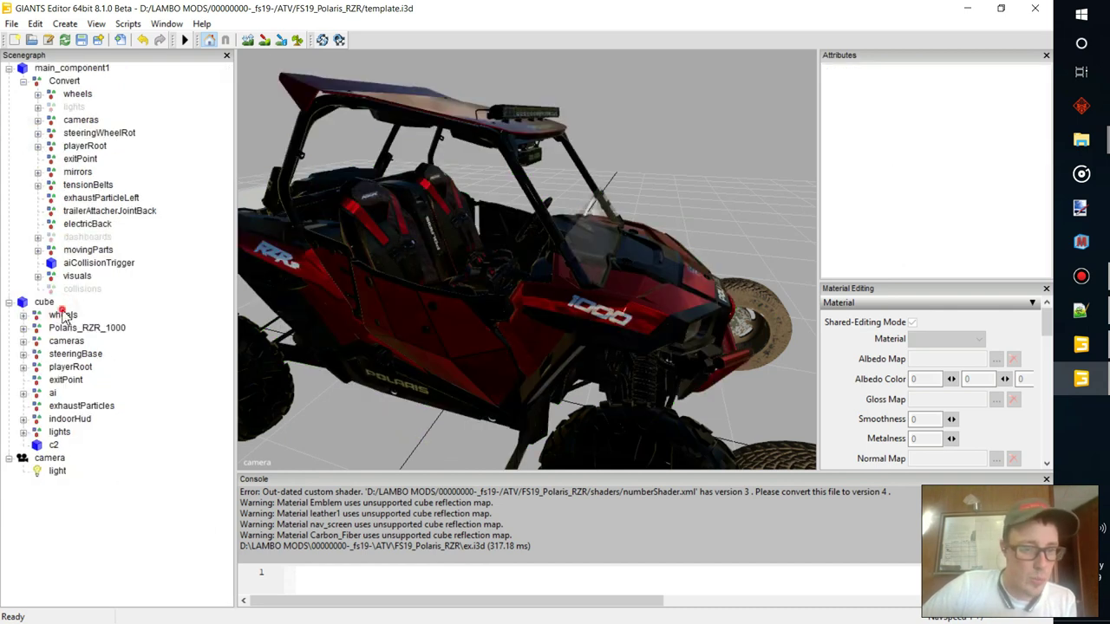
{"action": "left_click", "coordinate": [62, 314]}
{"action": "left_click", "coordinate": [69, 328]}
{"action": "left_click", "coordinate": [69, 344]}
{"action": "left_click", "coordinate": [73, 354]}
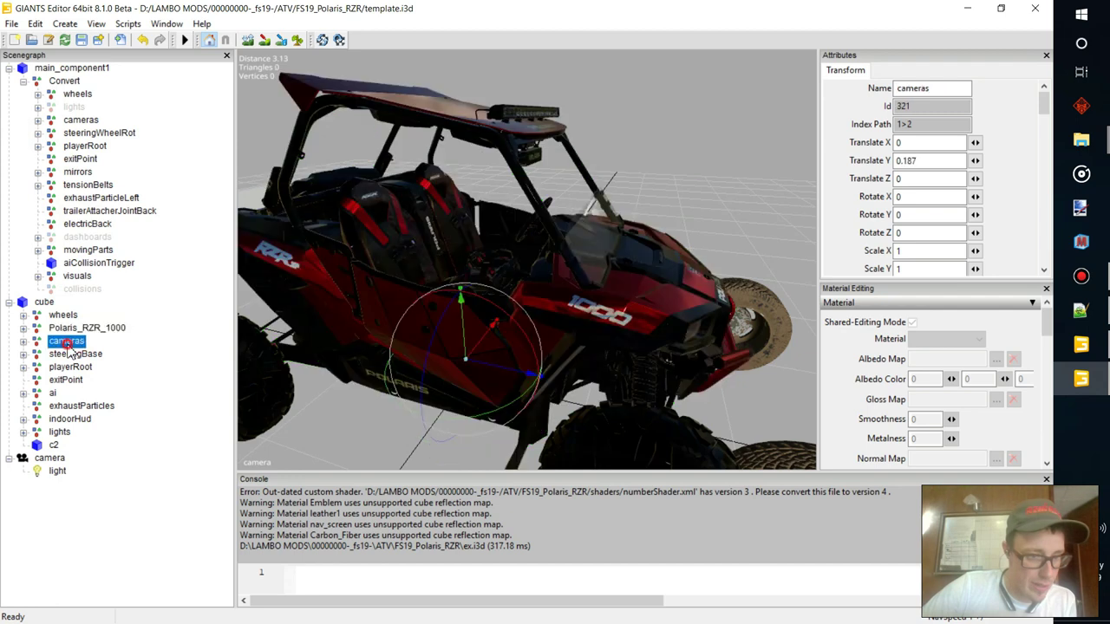
{"action": "left_click", "coordinate": [21, 367]}
{"action": "left_click", "coordinate": [24, 368]}
{"action": "left_click", "coordinate": [23, 369]}
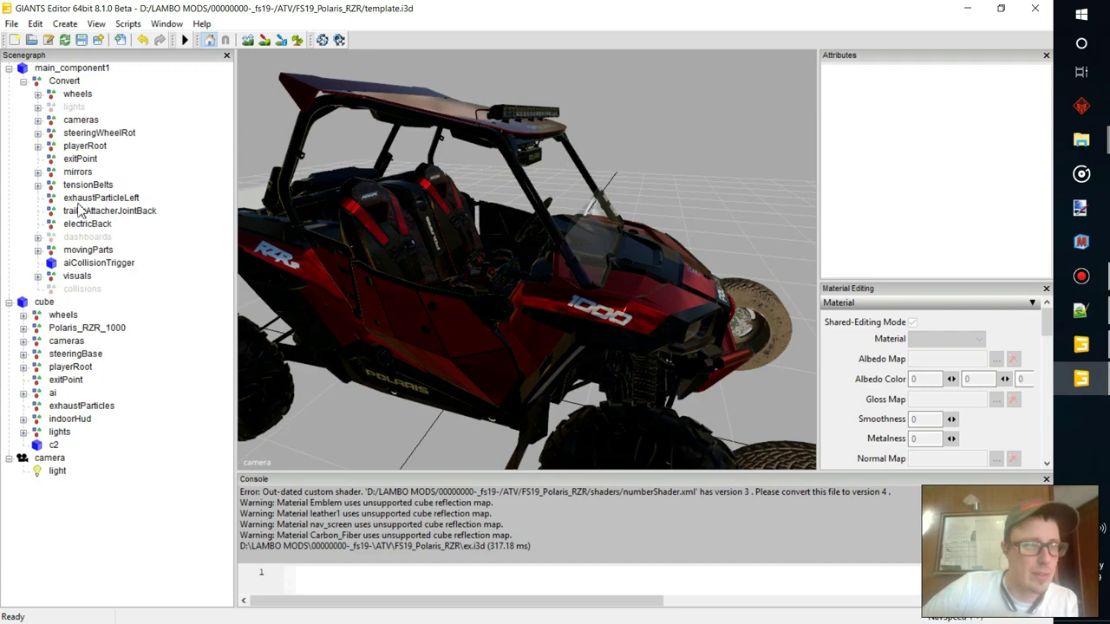
Compare the imported cube with the template's main_component1 from the side of the vehicle.
{"action": "left_click", "coordinate": [43, 302]}
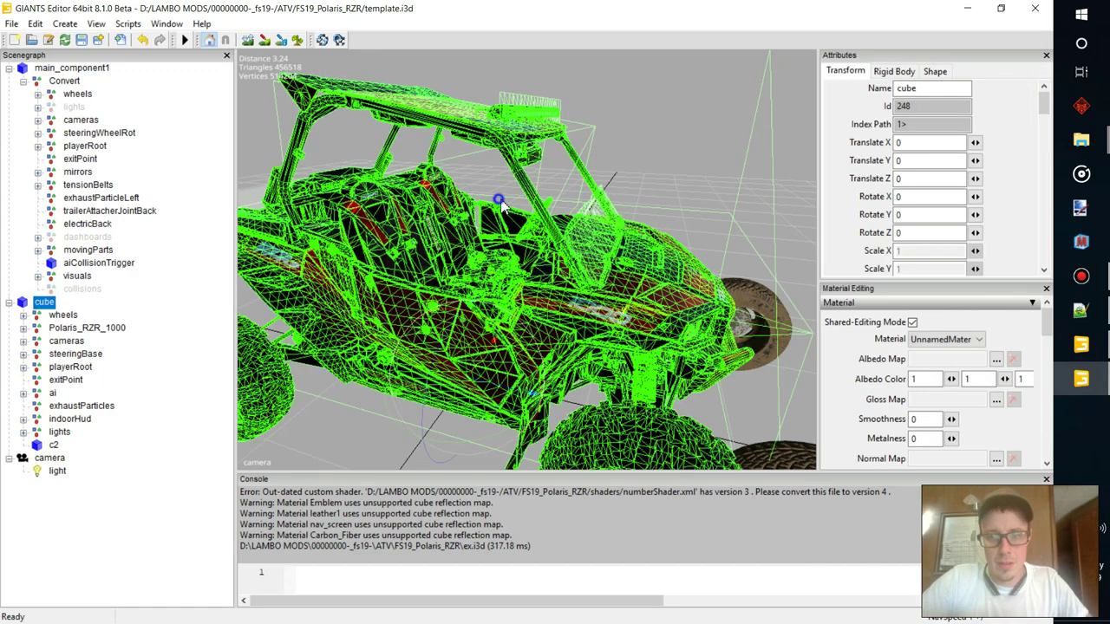
{"action": "left_click_drag", "start_coordinate": [498, 199], "coordinate": [537, 133], "text": "alt"}
{"action": "scroll", "coordinate": [536, 133], "scroll_direction": "down", "scroll_amount": 5}
{"action": "middle_click_drag", "start_coordinate": [536, 133], "coordinate": [537, 134], "text": "alt"}
{"action": "left_click", "coordinate": [73, 70]}
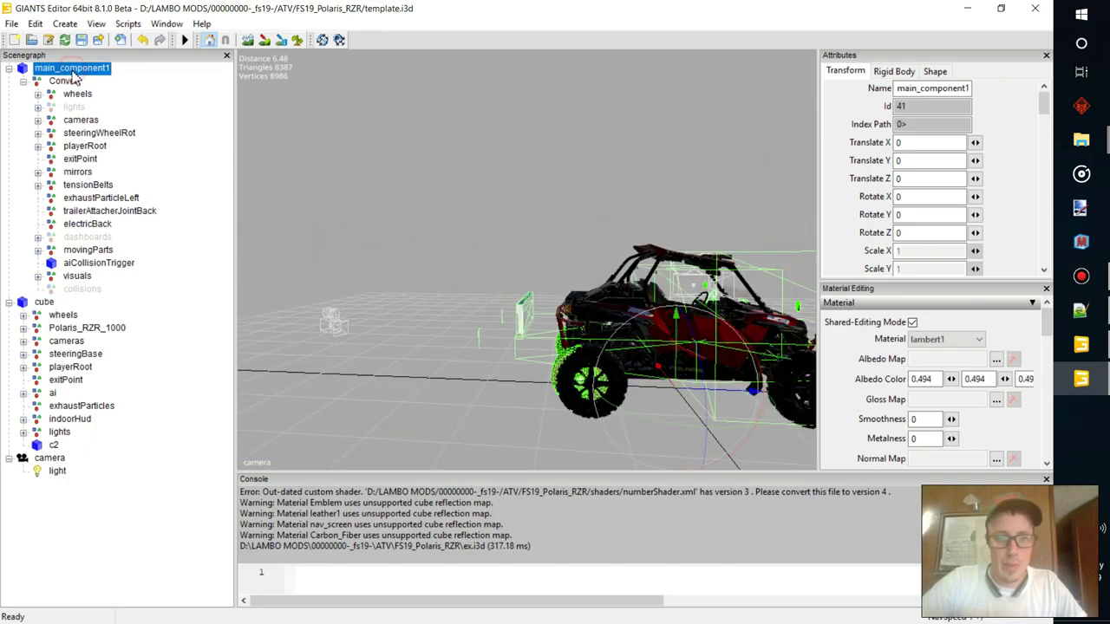
{"action": "middle_click_drag", "start_coordinate": [538, 320], "coordinate": [624, 329]}
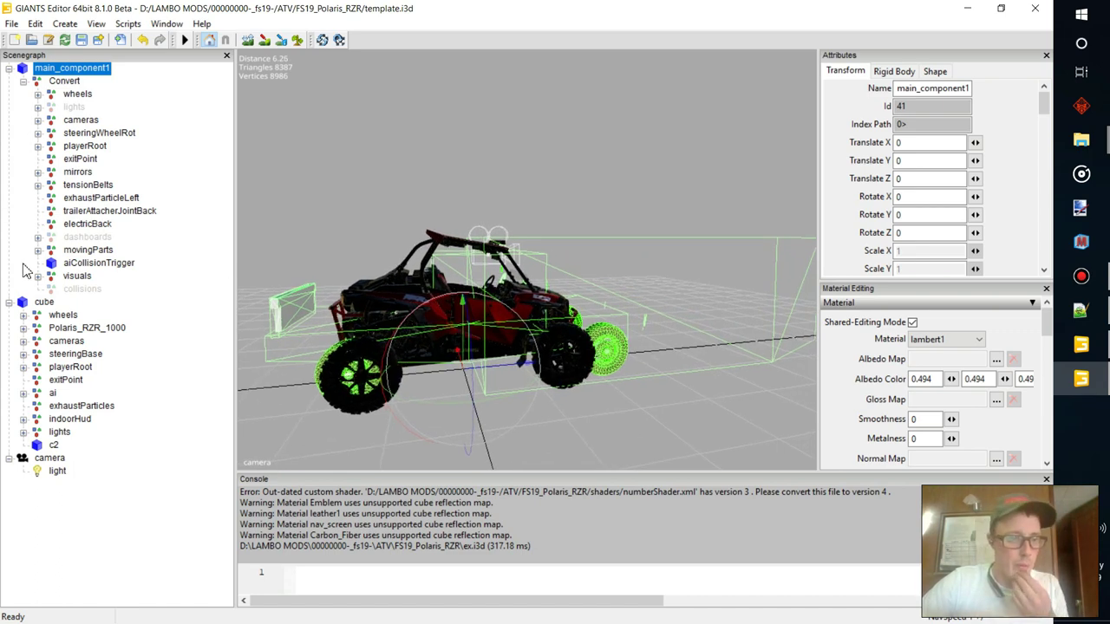
Delete the template's Convert group, then select main_component1 to check its collision box against the Polaris.
{"action": "left_click", "coordinate": [23, 81]}
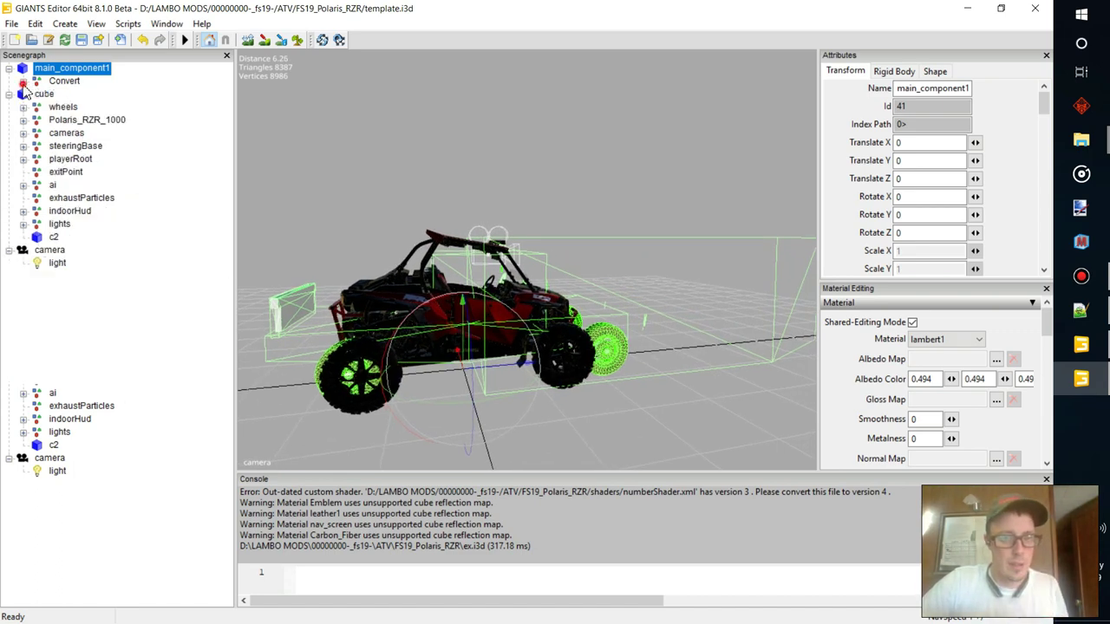
{"action": "left_click", "coordinate": [70, 81]}
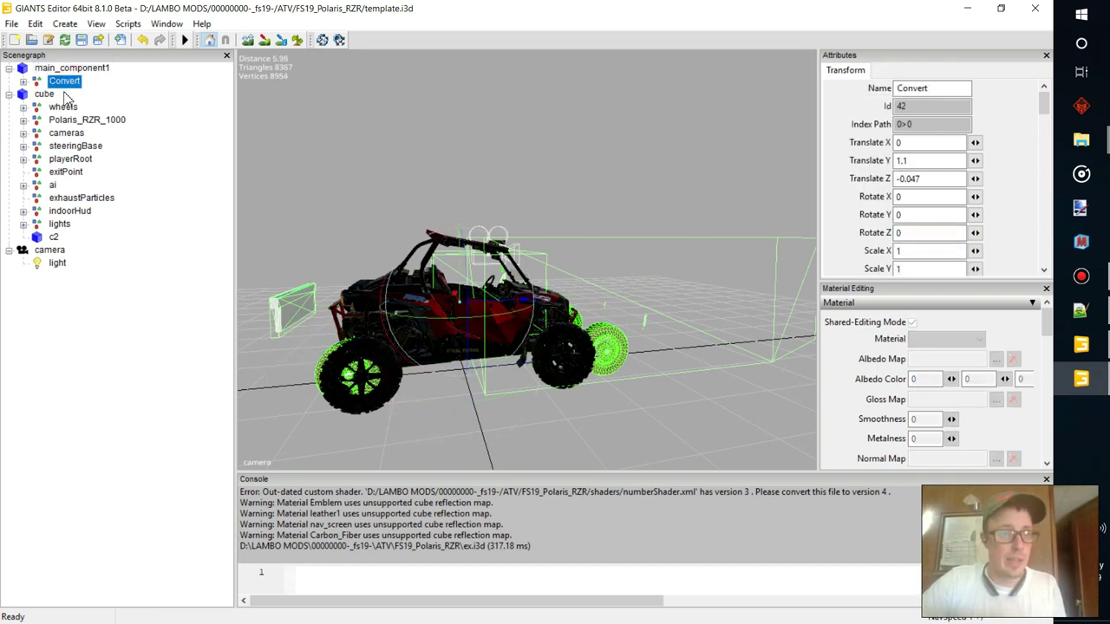
{"action": "key", "text": "Delete"}
{"action": "left_click", "coordinate": [84, 67]}
{"action": "left_click_drag", "start_coordinate": [515, 336], "coordinate": [471, 344], "text": "alt"}
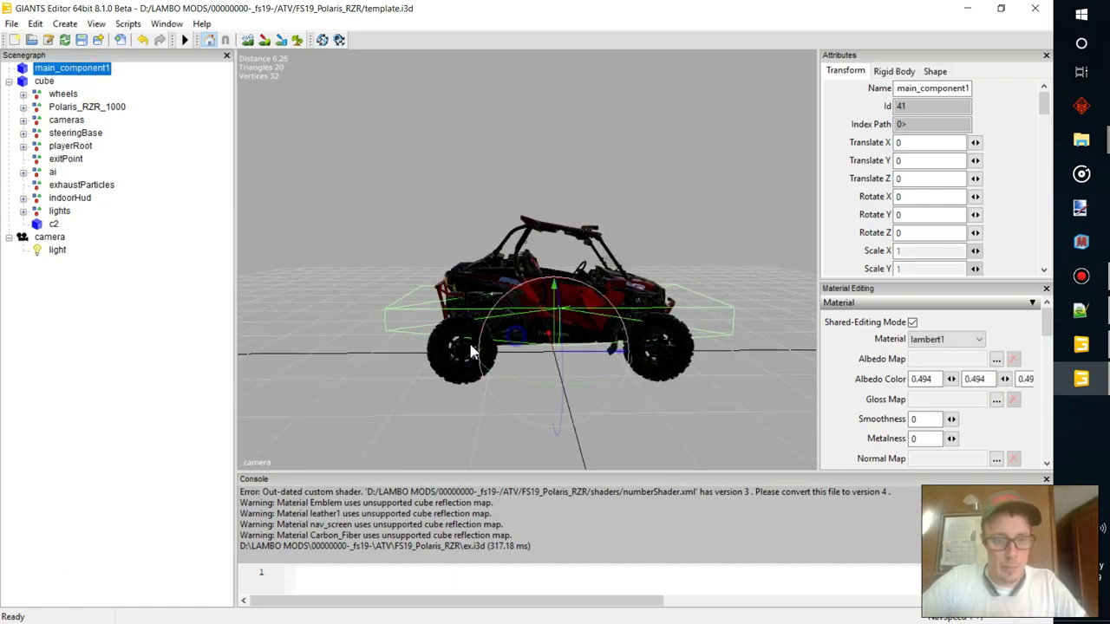
Examine main_component1's collision box against the Polaris from several angles and at close range.
{"action": "middle_click_drag", "start_coordinate": [472, 349], "coordinate": [482, 372]}
{"action": "scroll", "coordinate": [482, 373], "scroll_direction": "down", "scroll_amount": 8}
{"action": "scroll", "coordinate": [321, 331], "scroll_direction": "up", "scroll_amount": 8}
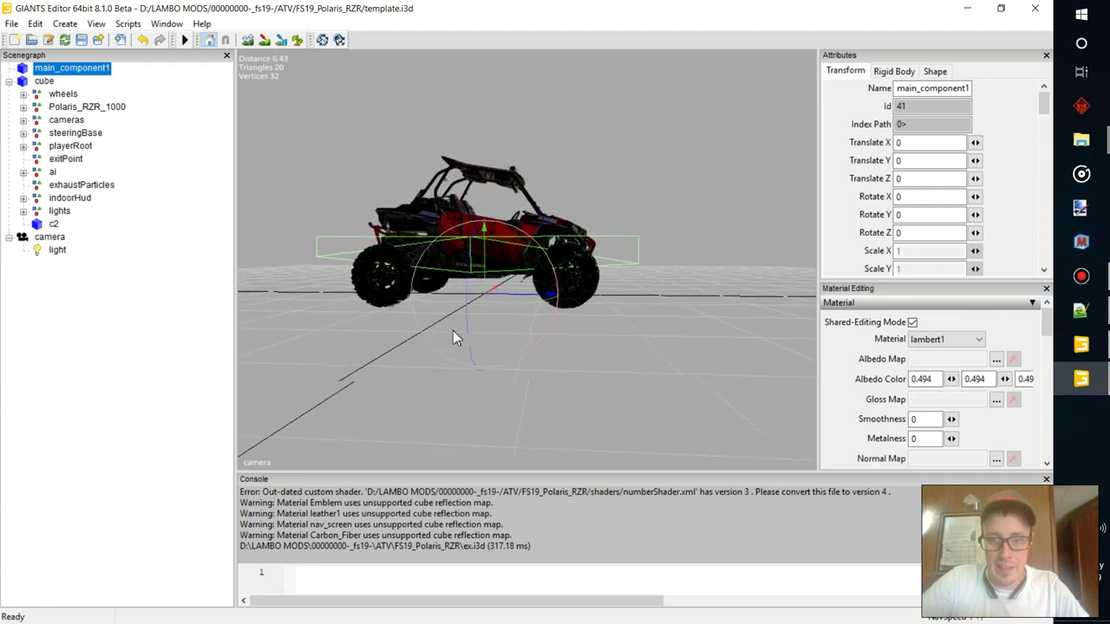
{"action": "middle_click_drag", "start_coordinate": [452, 337], "coordinate": [323, 337], "text": "alt"}
{"action": "scroll", "coordinate": [453, 338], "scroll_direction": "up", "scroll_amount": 5}
{"action": "scroll", "coordinate": [452, 337], "scroll_direction": "down", "scroll_amount": 2}
{"action": "middle_click_drag", "start_coordinate": [452, 332], "coordinate": [642, 332], "text": "alt"}
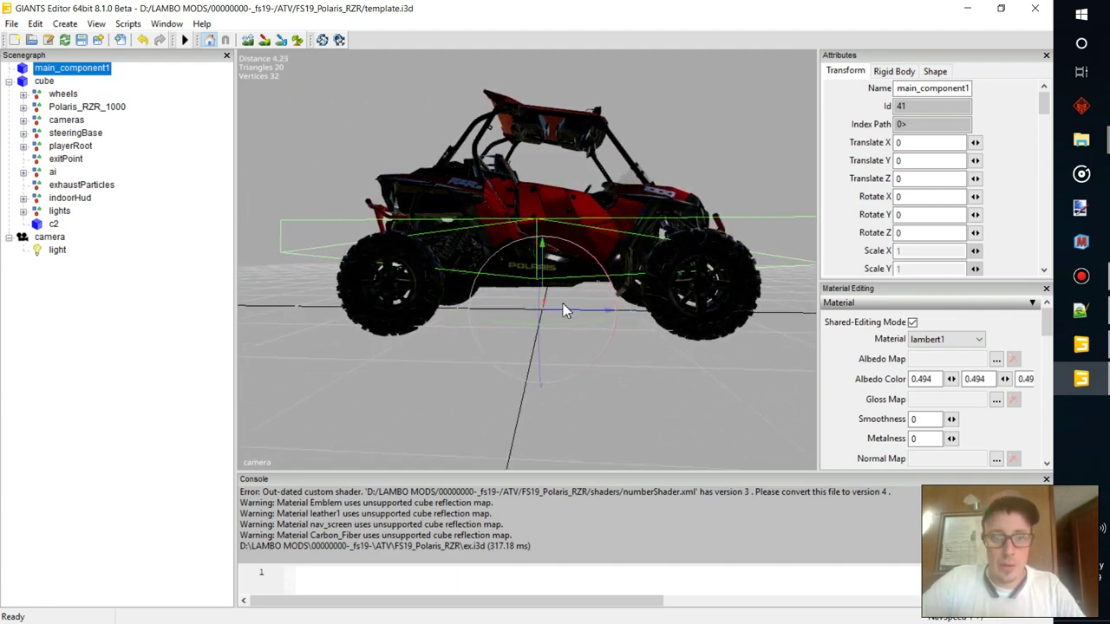
Set main_component1's rigid body type to Static and check the collision box around the wheels and side of the Polaris.
{"action": "left_click", "coordinate": [893, 71]}
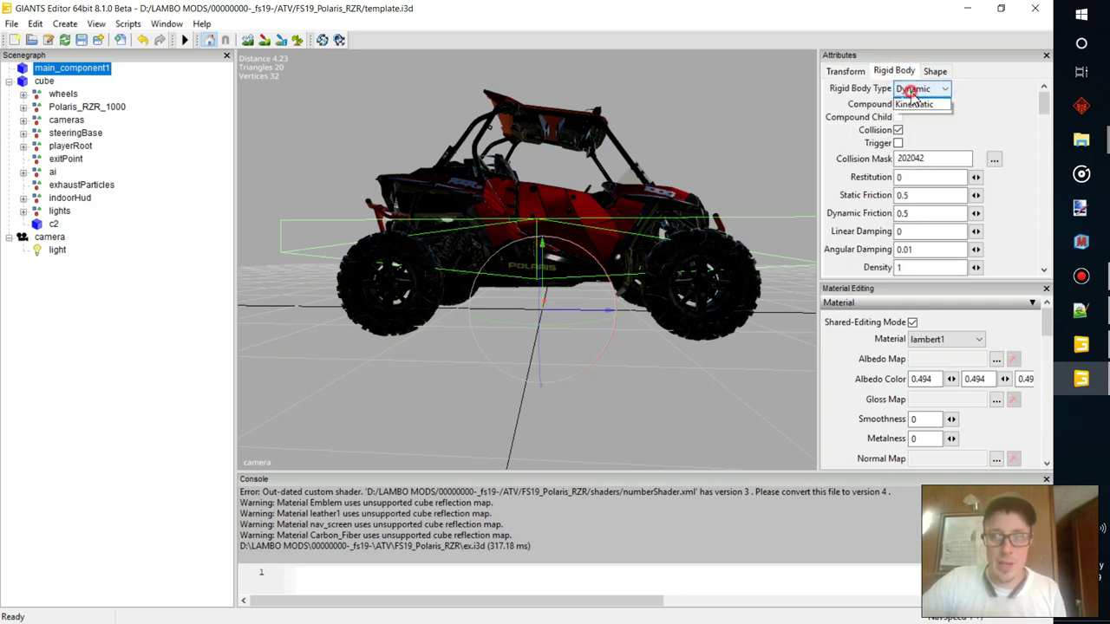
{"action": "left_click", "coordinate": [919, 88]}
{"action": "left_click", "coordinate": [912, 105]}
{"action": "left_click_drag", "start_coordinate": [619, 310], "coordinate": [590, 261]}
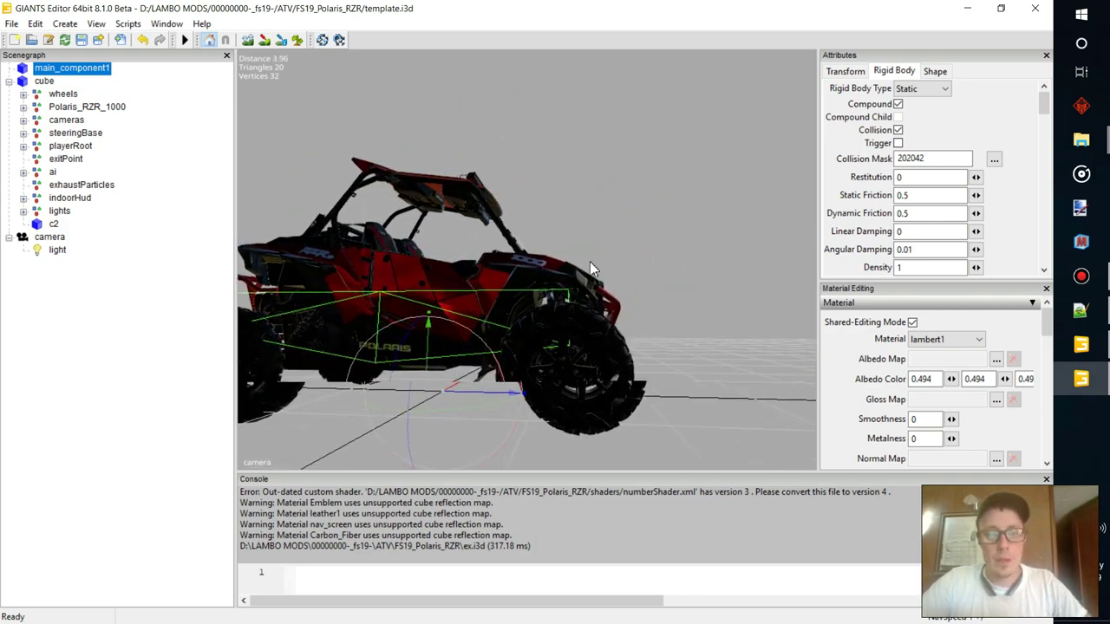
{"action": "scroll", "coordinate": [590, 263], "scroll_direction": "up", "scroll_amount": 3}
{"action": "middle_click_drag", "start_coordinate": [590, 269], "coordinate": [587, 271], "text": "alt"}
{"action": "left_click_drag", "start_coordinate": [587, 270], "coordinate": [615, 317], "text": "alt"}
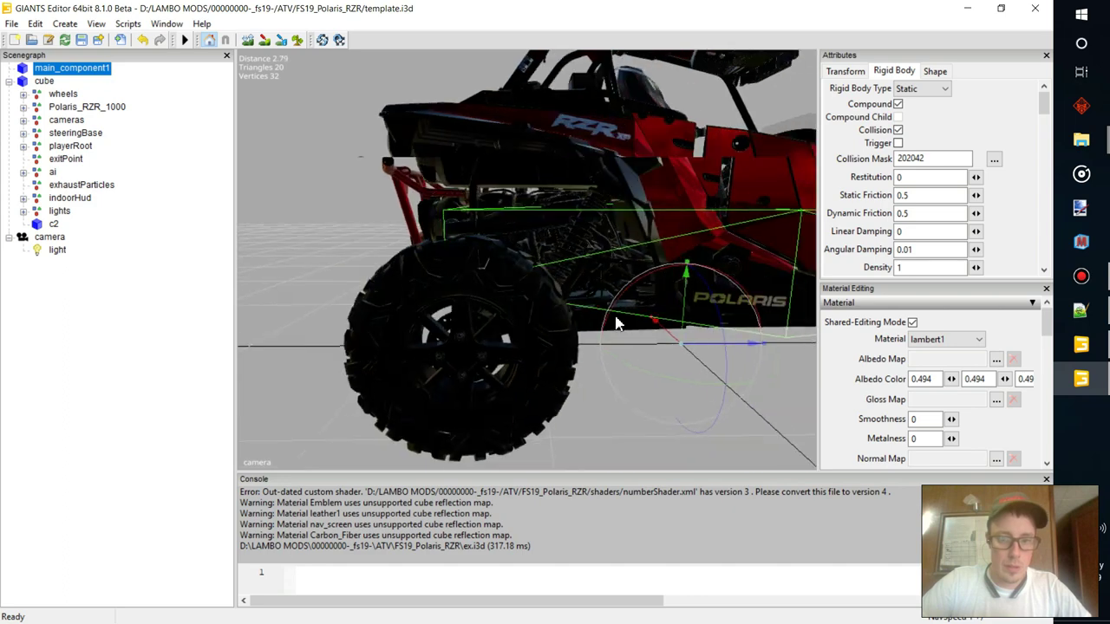
{"action": "right_click_drag", "start_coordinate": [616, 324], "coordinate": [617, 320]}
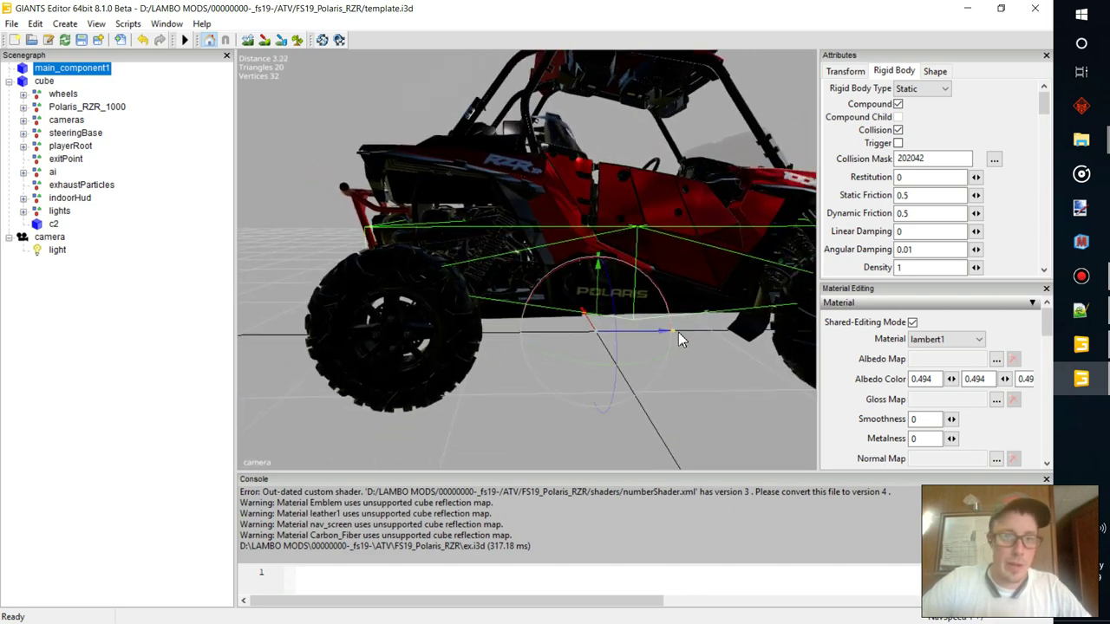
Shorten main_component1's collision box to a Z scale of 0.737 to match the length of the Polaris.
{"action": "middle_click_drag", "start_coordinate": [688, 328], "coordinate": [688, 329], "text": "alt"}
{"action": "right_click_drag", "start_coordinate": [687, 332], "coordinate": [598, 317]}
{"action": "left_click", "coordinate": [737, 295]}
{"action": "left_click_drag", "start_coordinate": [607, 312], "coordinate": [611, 314]}
{"action": "right_click_drag", "start_coordinate": [611, 319], "coordinate": [742, 325]}
{"action": "key", "text": "f"}
{"action": "left_click_drag", "start_coordinate": [741, 324], "coordinate": [621, 341], "text": "alt"}
{"action": "scroll", "coordinate": [627, 327], "scroll_direction": "down", "scroll_amount": 5}
{"action": "scroll", "coordinate": [646, 286], "scroll_direction": "up", "scroll_amount": 2}
{"action": "left_click_drag", "start_coordinate": [581, 297], "coordinate": [566, 282], "text": "alt"}
{"action": "right_click_drag", "start_coordinate": [566, 288], "coordinate": [534, 265]}
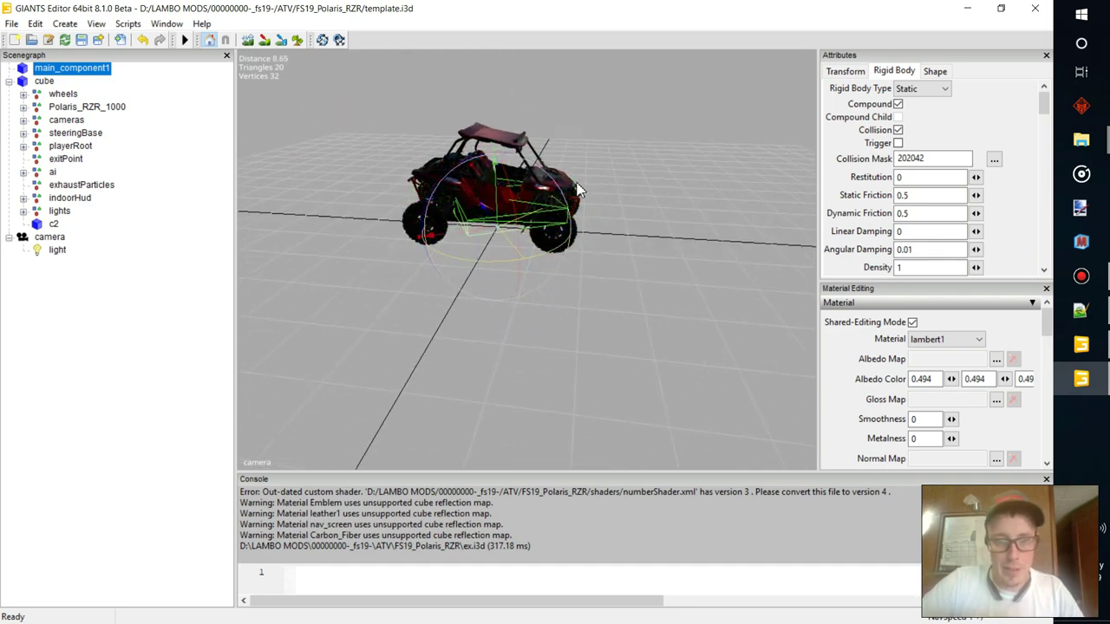
Rotate main_component1 back into line with the Polaris and set its Rotate Y to 0.
{"action": "left_click", "coordinate": [852, 71]}
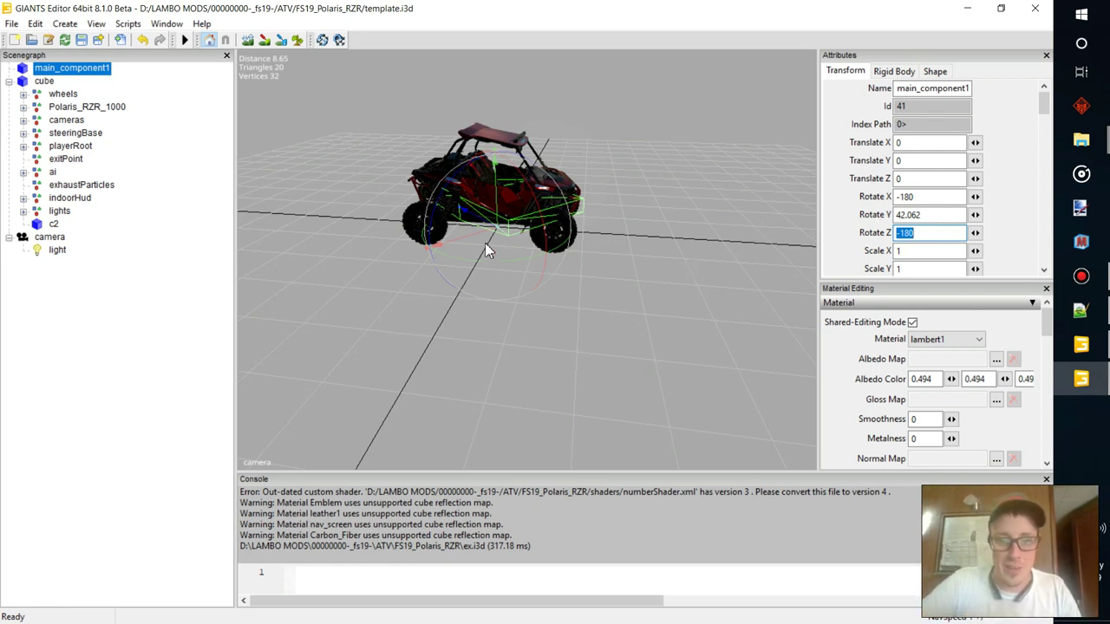
{"action": "left_click_drag", "start_coordinate": [518, 259], "coordinate": [586, 241]}
{"action": "double_click", "coordinate": [941, 214]}
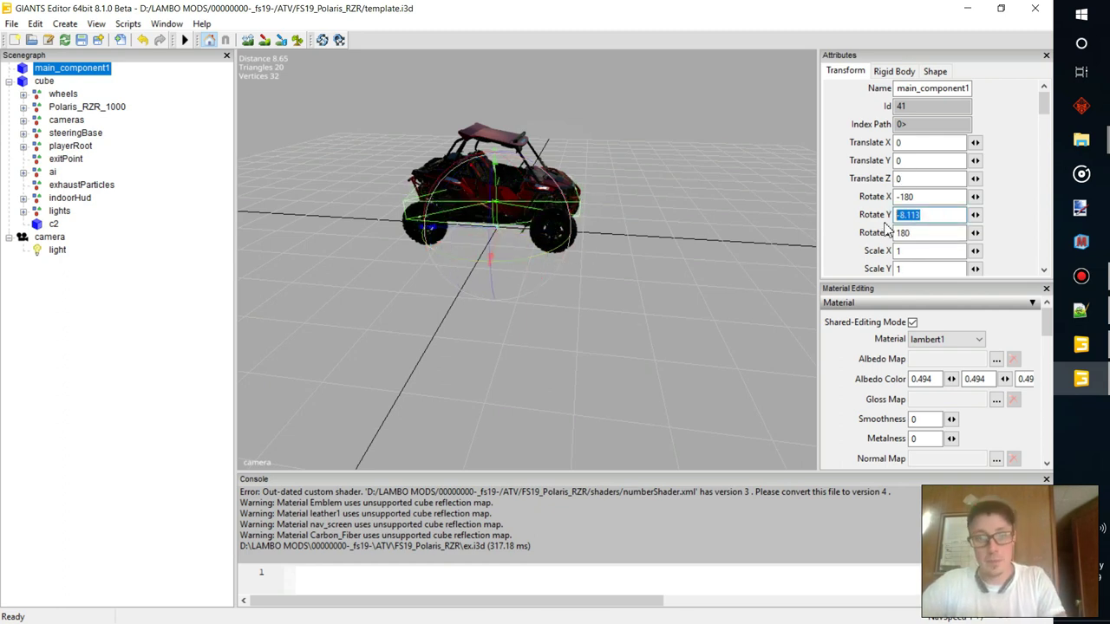
{"action": "type", "text": "0"}
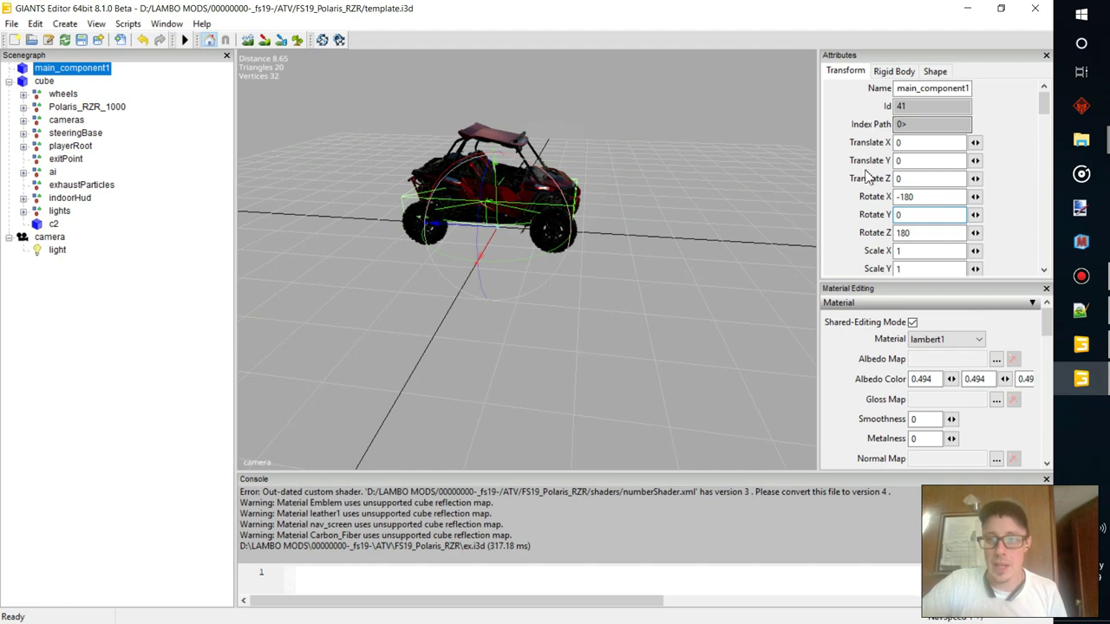
Freeze main_component1's rotation and scale with instances preserved, leaving translation out of the freeze.
{"action": "scroll", "coordinate": [862, 180], "scroll_direction": "down", "scroll_amount": 2}
{"action": "scroll", "coordinate": [882, 182], "scroll_direction": "up", "scroll_amount": 1}
{"action": "right_click", "coordinate": [104, 72]}
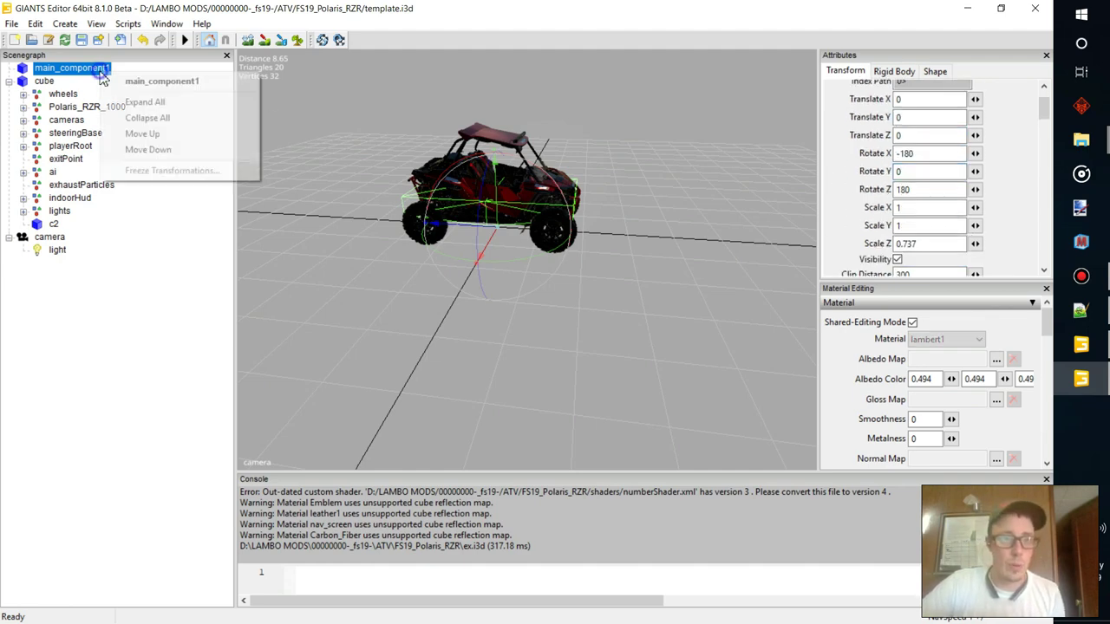
{"action": "left_click", "coordinate": [173, 171]}
{"action": "left_click", "coordinate": [69, 93]}
{"action": "left_click", "coordinate": [68, 68]}
{"action": "left_click", "coordinate": [69, 118]}
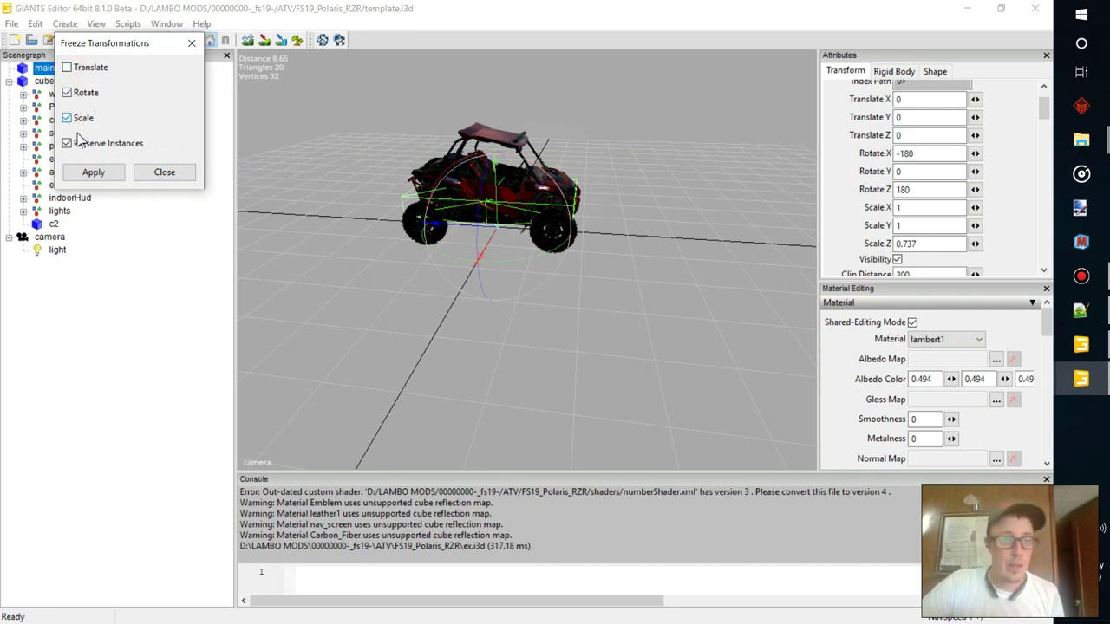
{"action": "left_click", "coordinate": [98, 173]}
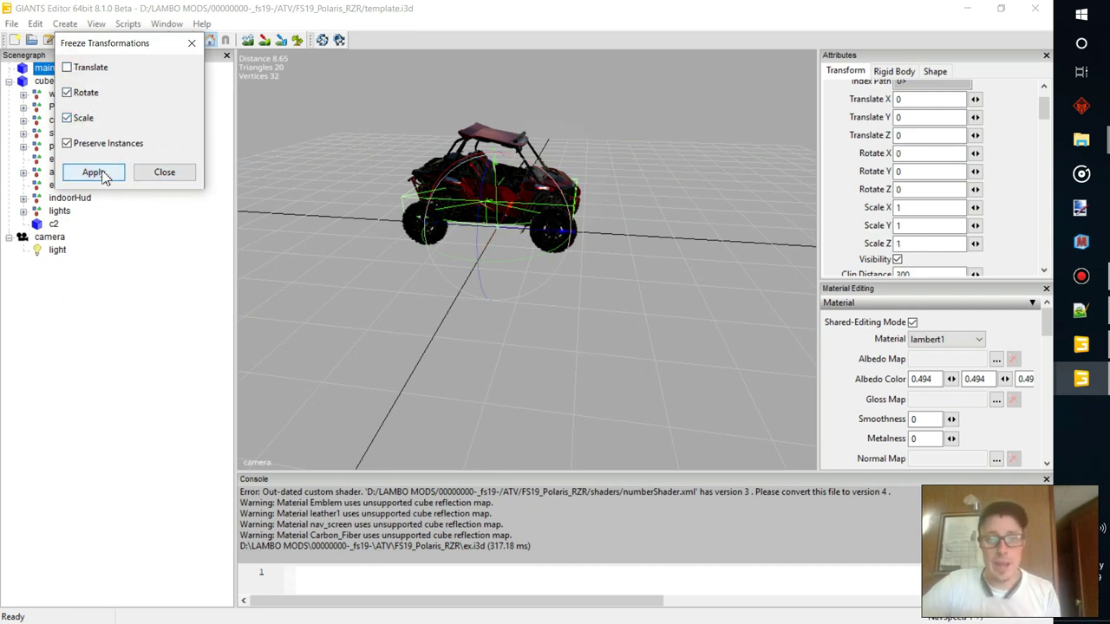
{"action": "left_click", "coordinate": [472, 187]}
{"action": "left_click", "coordinate": [143, 258]}
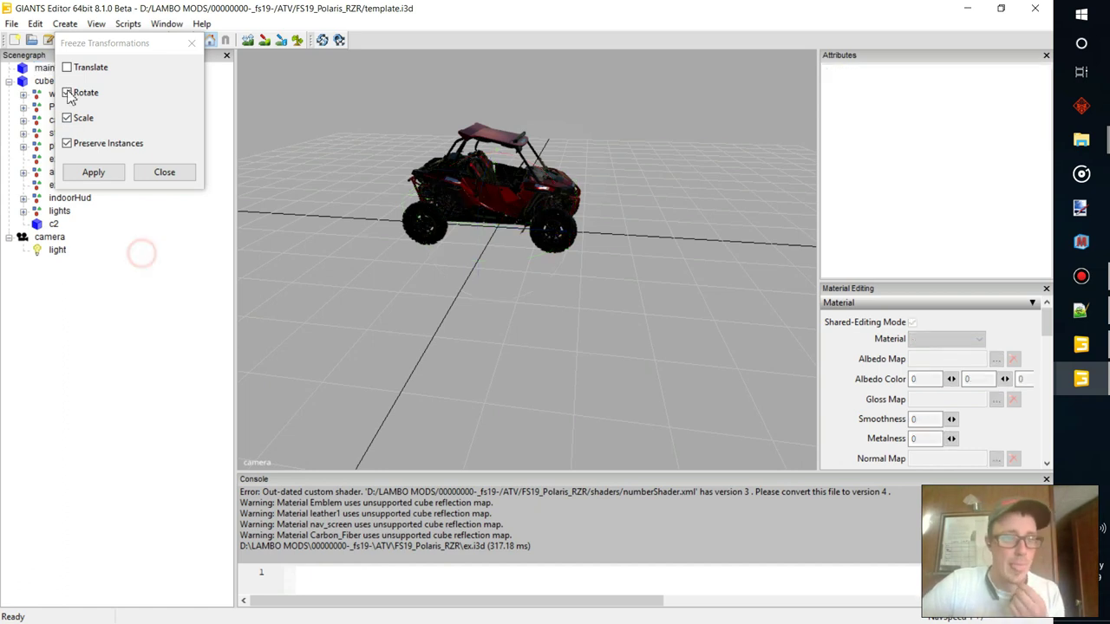
{"action": "left_click", "coordinate": [191, 43]}
Paste the Convert group back into main_component1 as its child.
{"action": "left_click", "coordinate": [85, 69]}
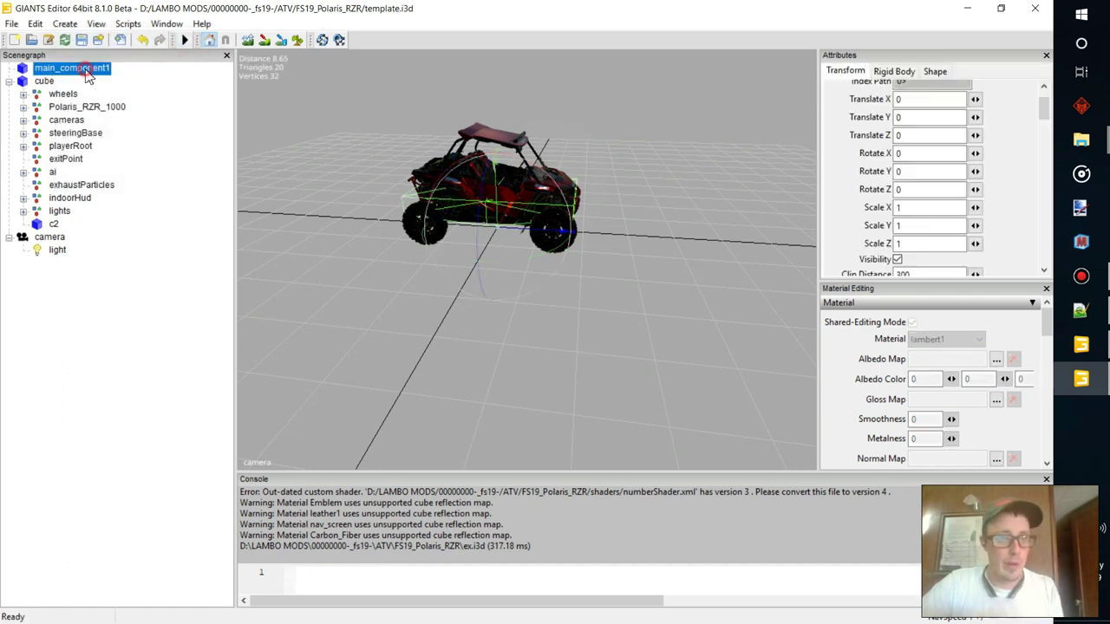
{"action": "key", "text": "ctrl+v"}
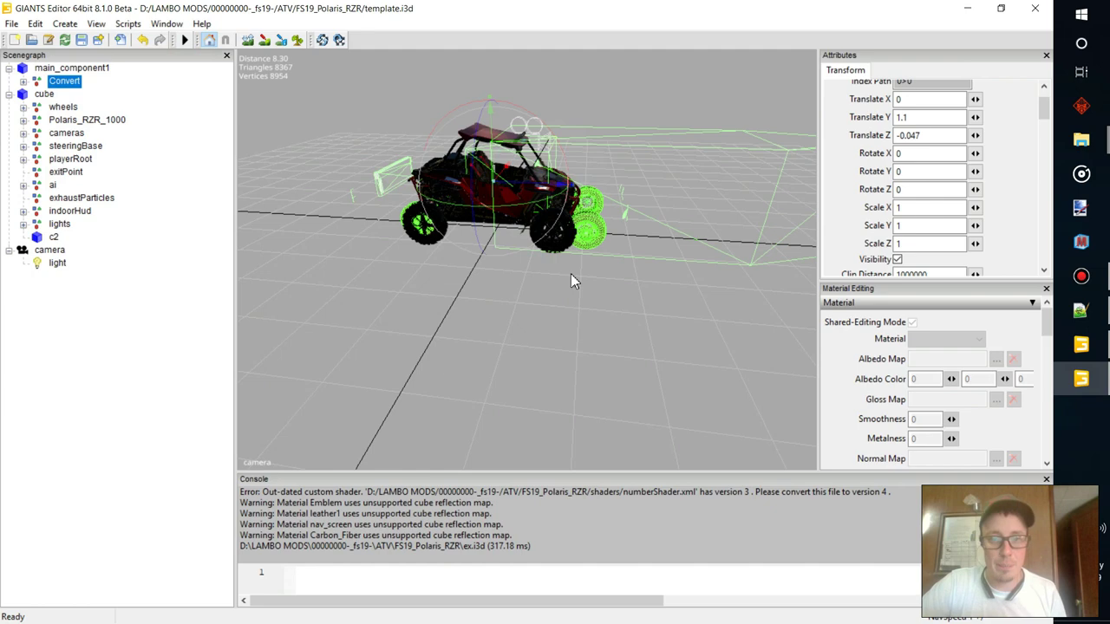
{"action": "left_click_drag", "start_coordinate": [578, 295], "coordinate": [578, 282], "text": "alt"}
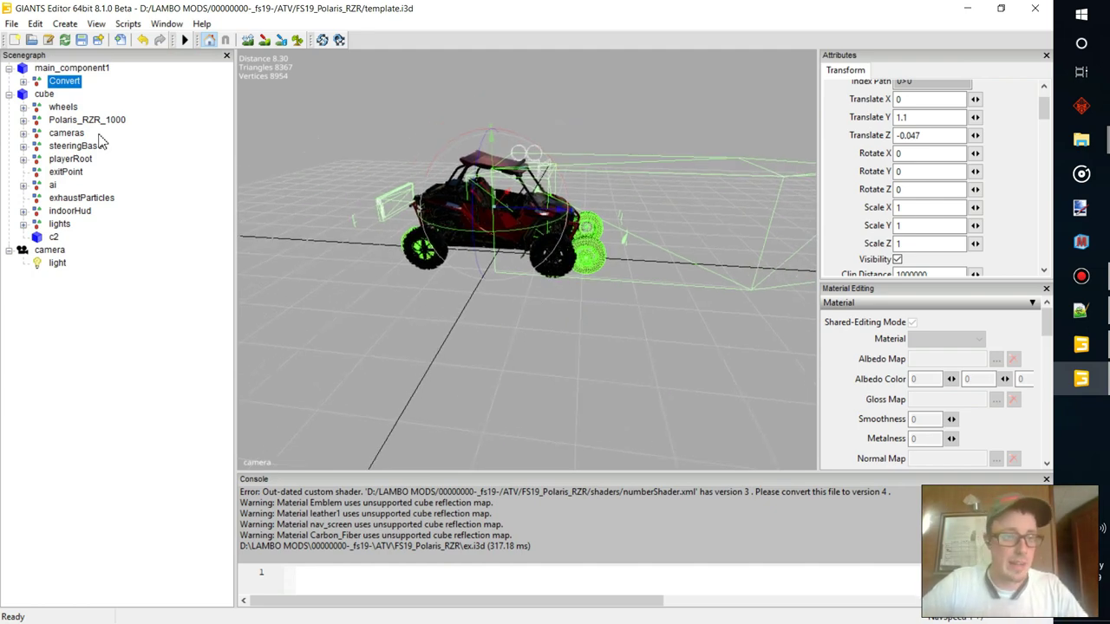
Compare the imported cube's wheels with the template's, expanding Convert's wheels group and selecting wheelFrontLeft.
{"action": "left_click", "coordinate": [44, 94]}
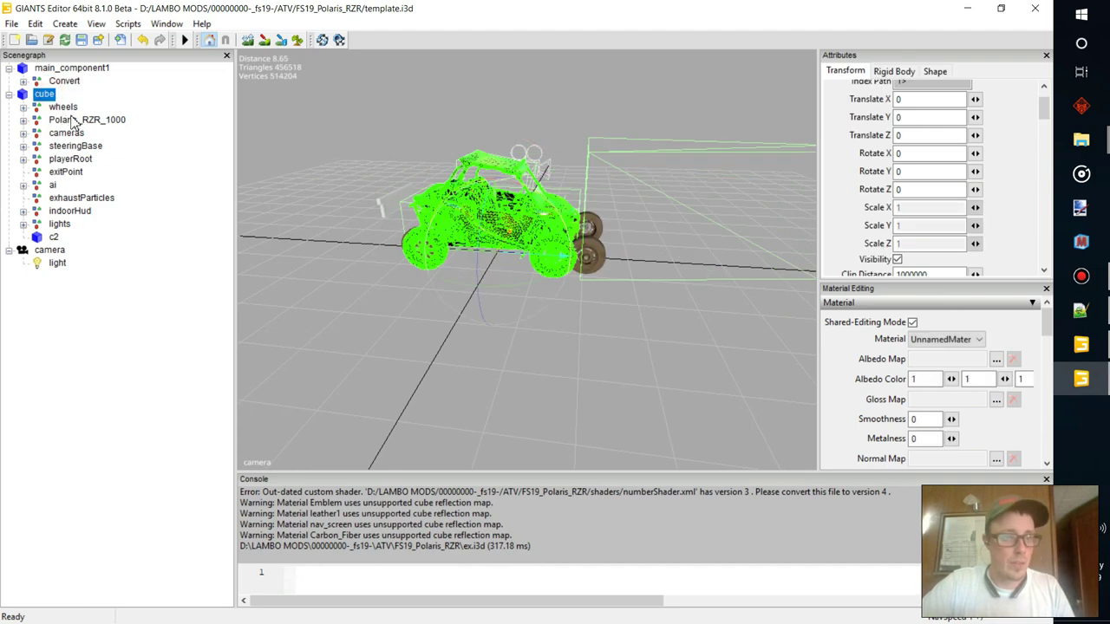
{"action": "left_click", "coordinate": [62, 106]}
{"action": "left_click", "coordinate": [24, 80]}
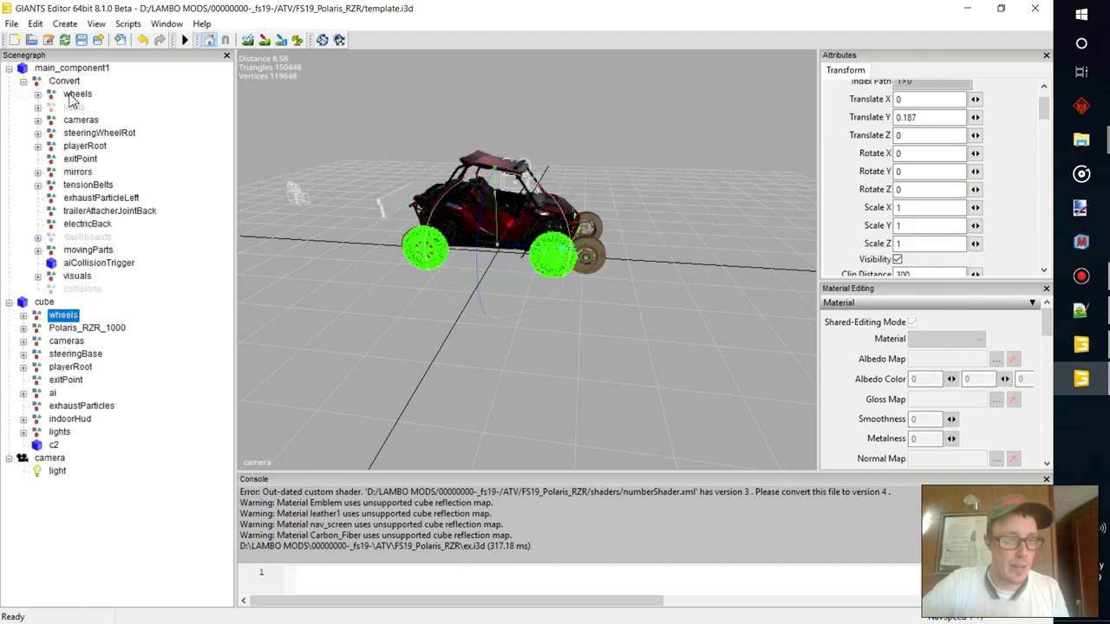
{"action": "left_click", "coordinate": [57, 94]}
{"action": "left_click", "coordinate": [39, 94]}
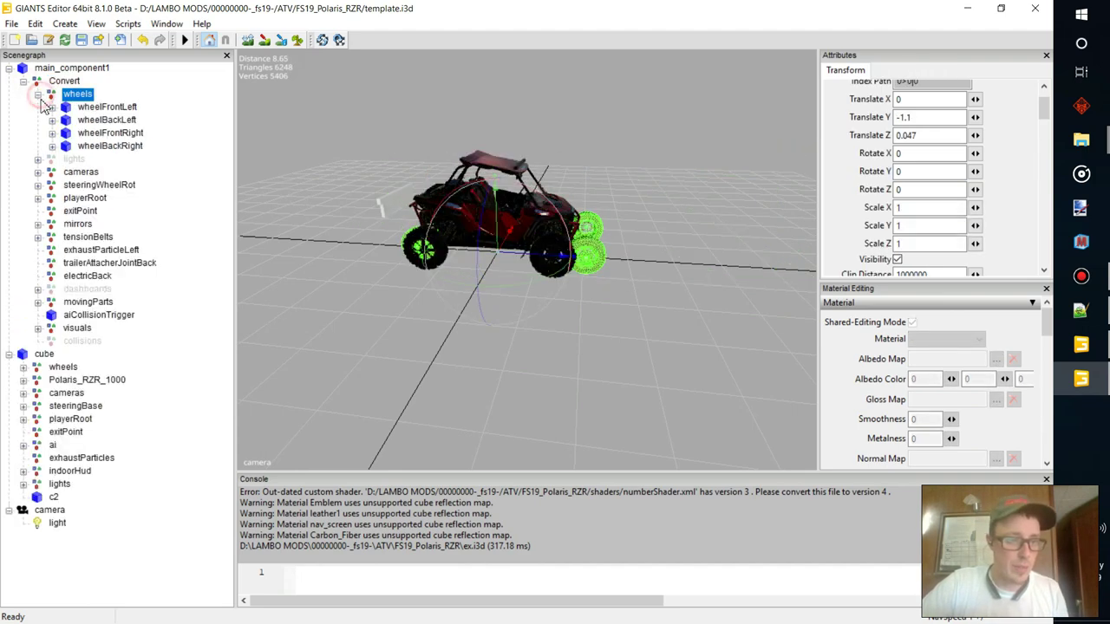
{"action": "left_click", "coordinate": [105, 108]}
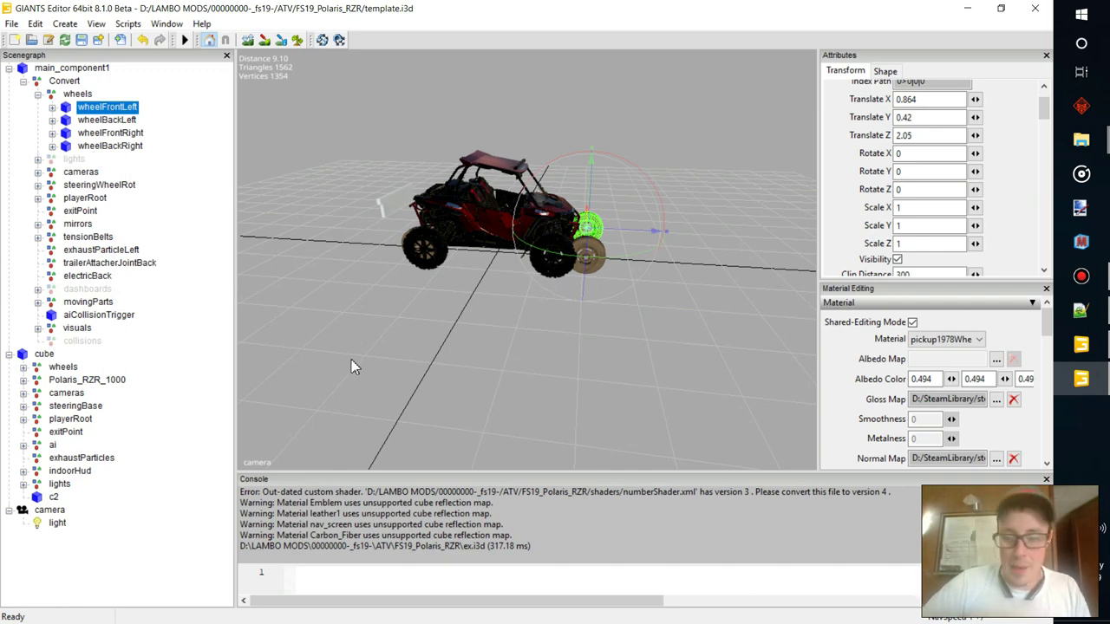
{"action": "left_click", "coordinate": [1091, 143]}
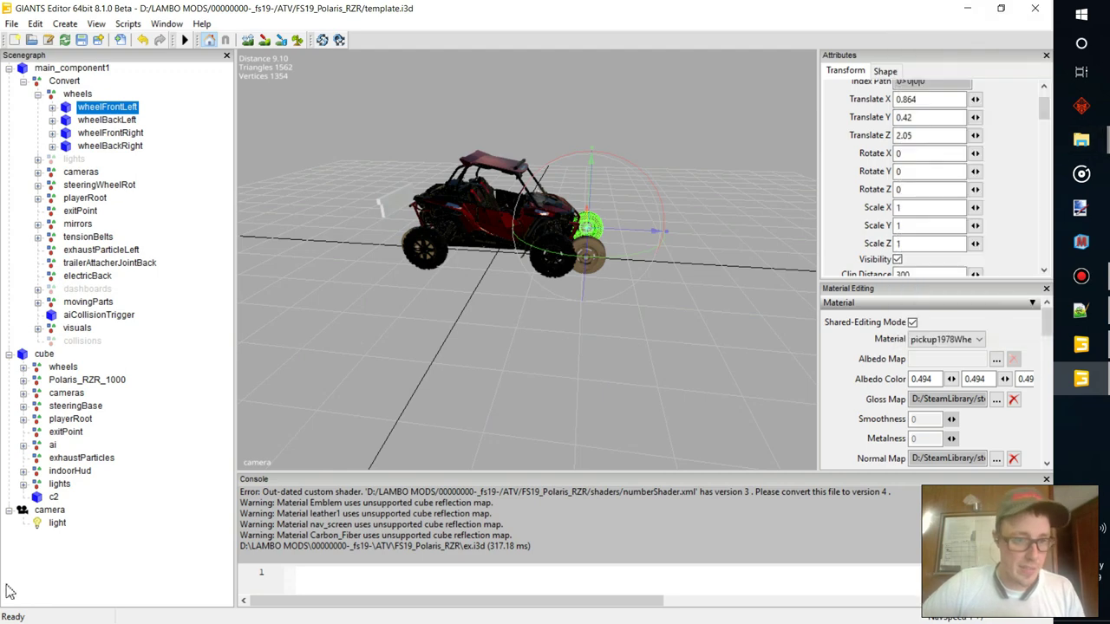
Expand the cube's wheels group and examine its first transform up close beside the template's front wheel.
{"action": "left_click", "coordinate": [23, 367]}
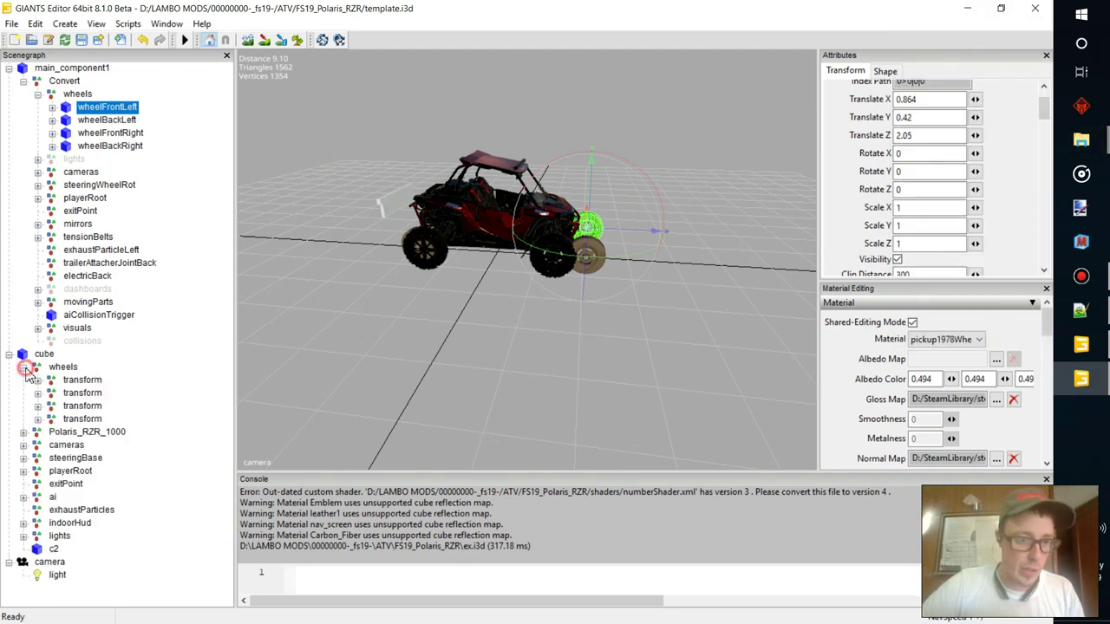
{"action": "left_click", "coordinate": [80, 382]}
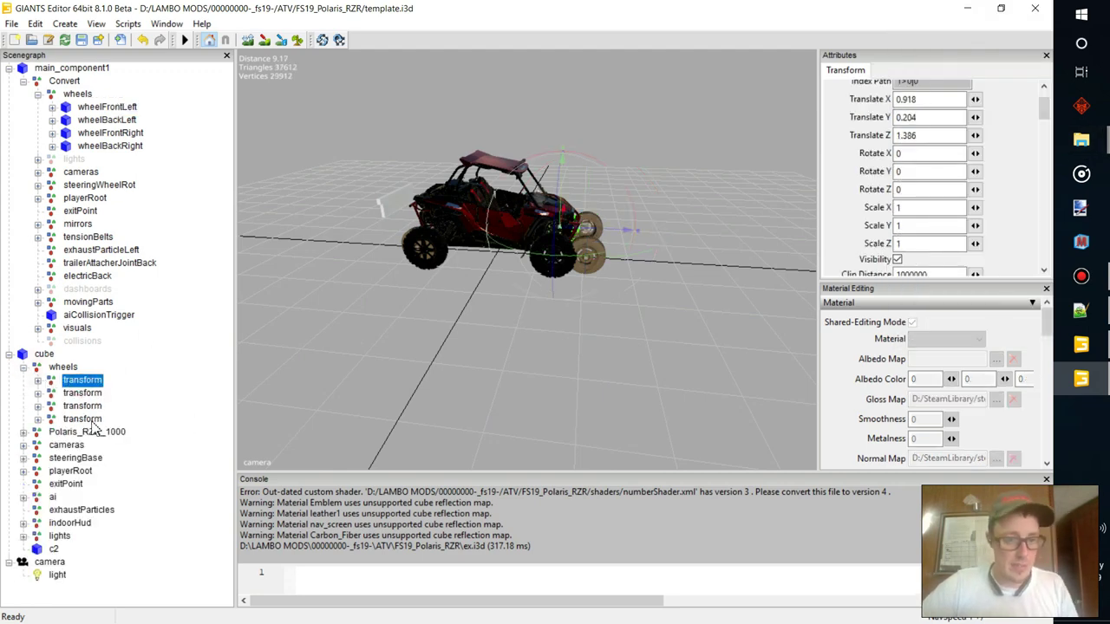
{"action": "left_click_drag", "start_coordinate": [418, 330], "coordinate": [76, 286], "text": "alt"}
{"action": "scroll", "coordinate": [469, 319], "scroll_direction": "up", "scroll_amount": 6}
{"action": "scroll", "coordinate": [208, 275], "scroll_direction": "up", "scroll_amount": 3}
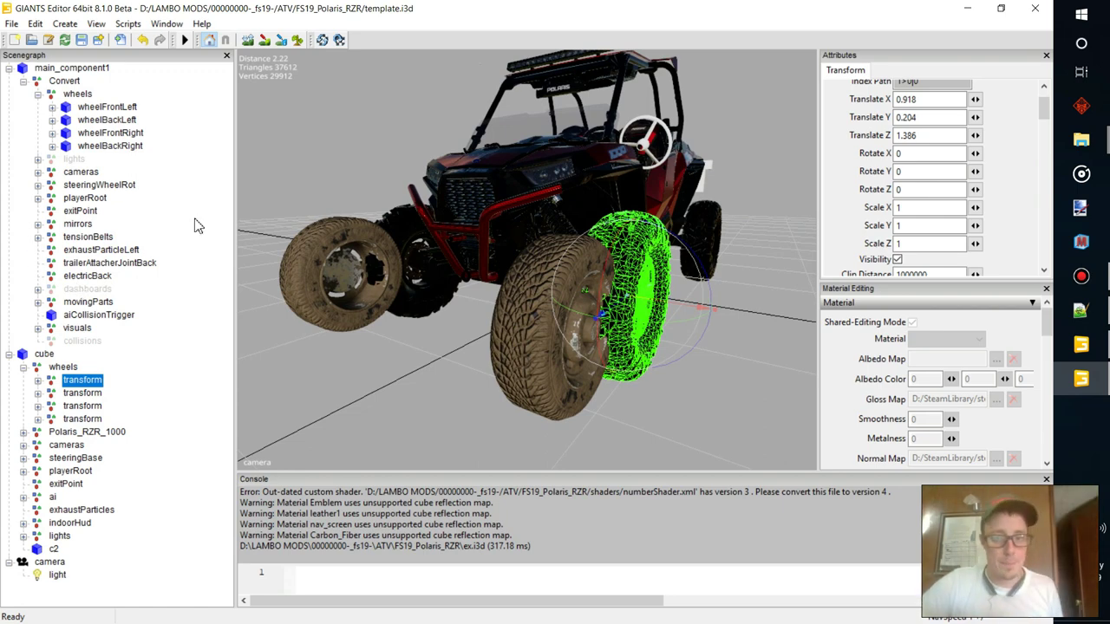
Load wheelFrontLeft as the target of a node replacement that keeps physics attributes.
{"action": "left_click", "coordinate": [121, 111]}
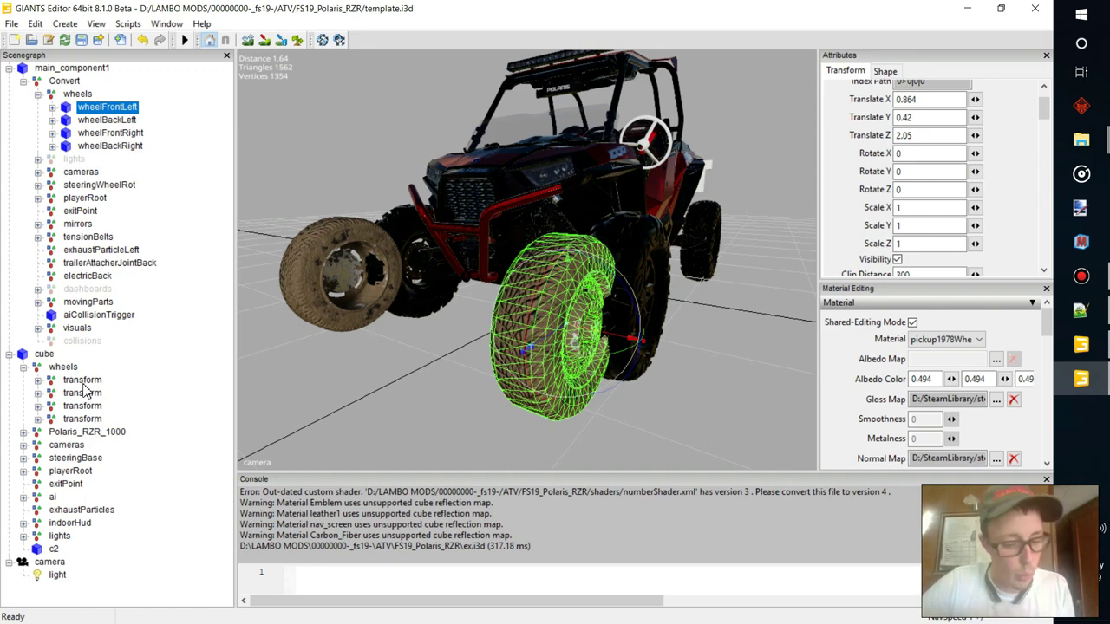
{"action": "left_click", "coordinate": [120, 40]}
{"action": "left_click_drag", "start_coordinate": [138, 50], "coordinate": [345, 71]}
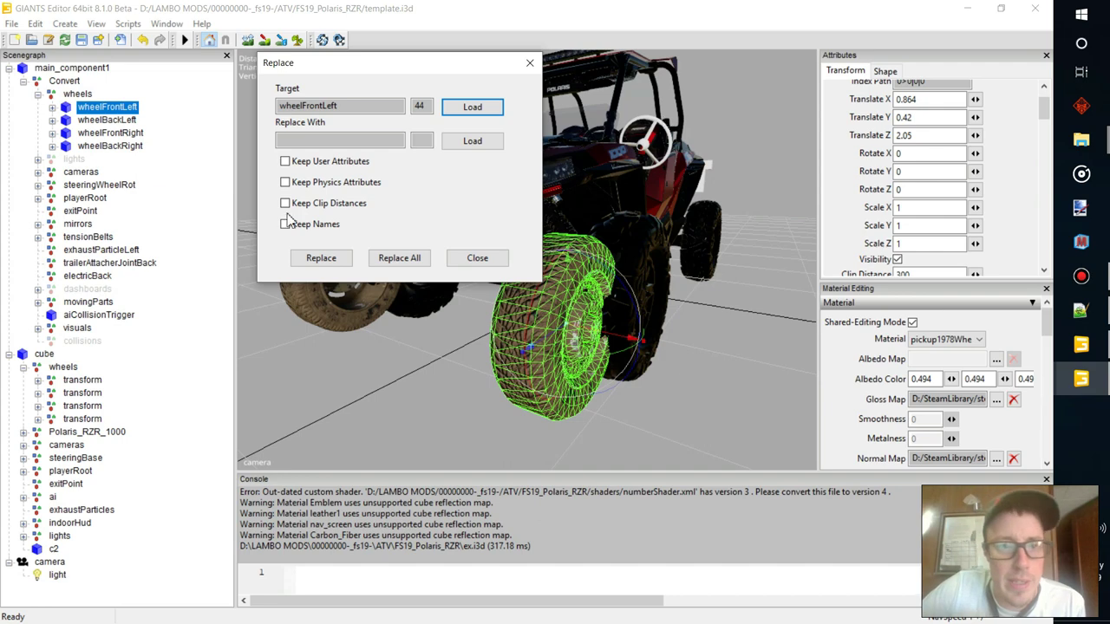
{"action": "left_click", "coordinate": [167, 23]}
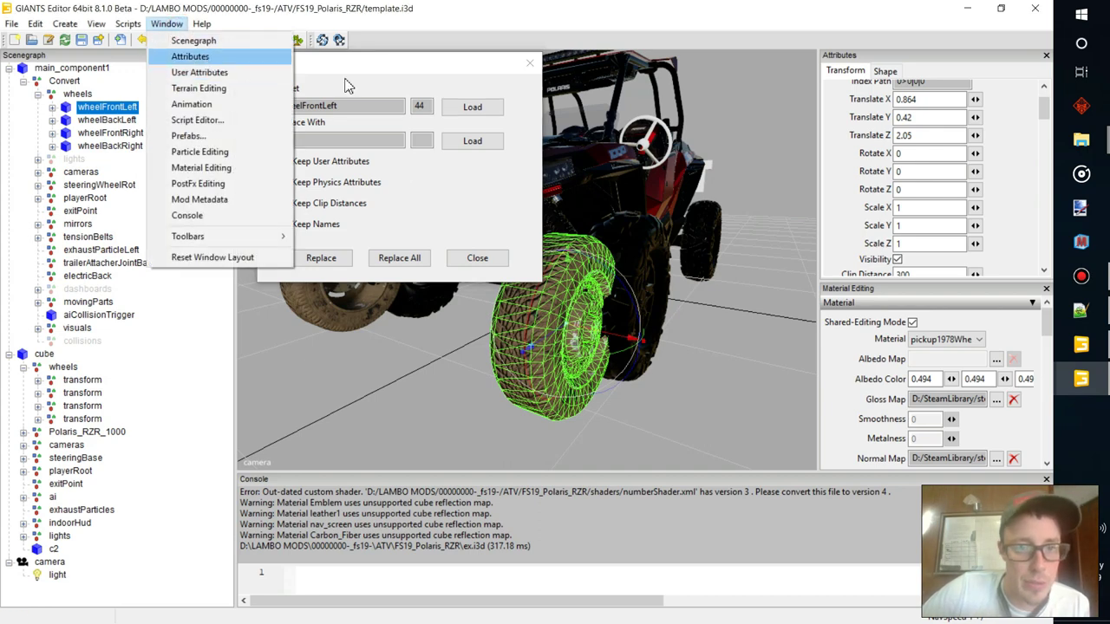
{"action": "left_click", "coordinate": [436, 191]}
{"action": "left_click", "coordinate": [286, 183]}
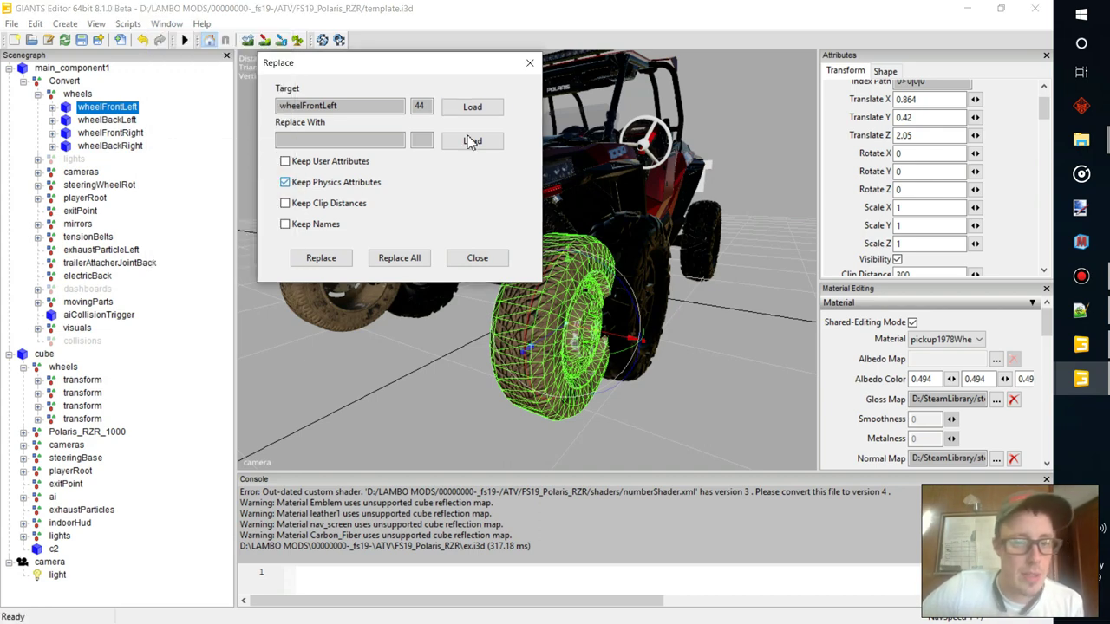
Load the first transform in the cube's wheels group as the replacement and replace wheelFrontLeft with it.
{"action": "left_click", "coordinate": [136, 134]}
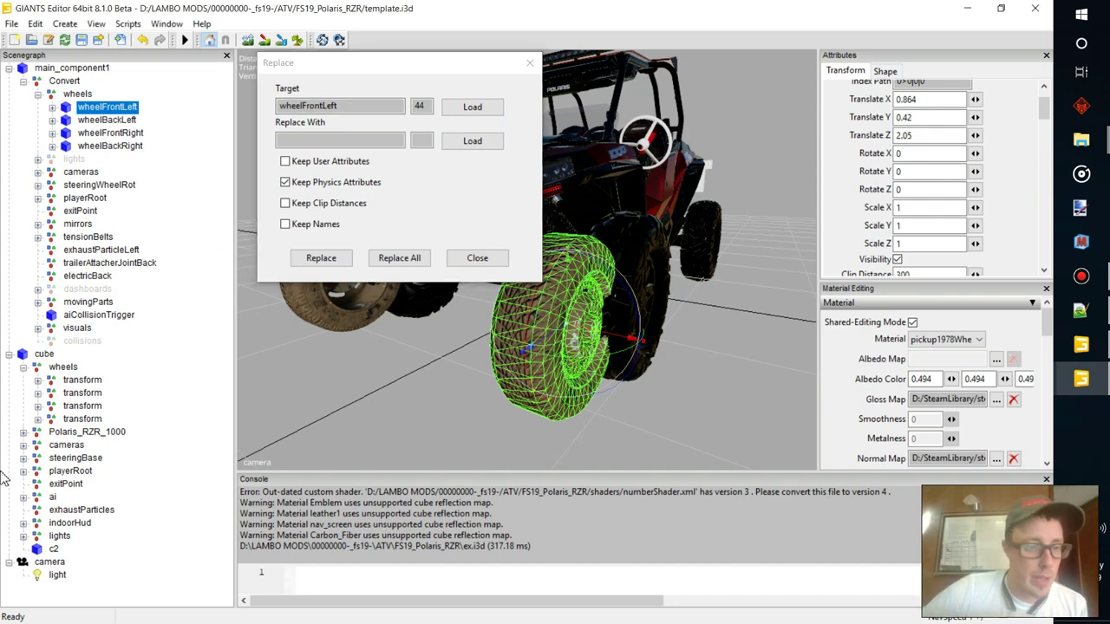
{"action": "left_click", "coordinate": [92, 383]}
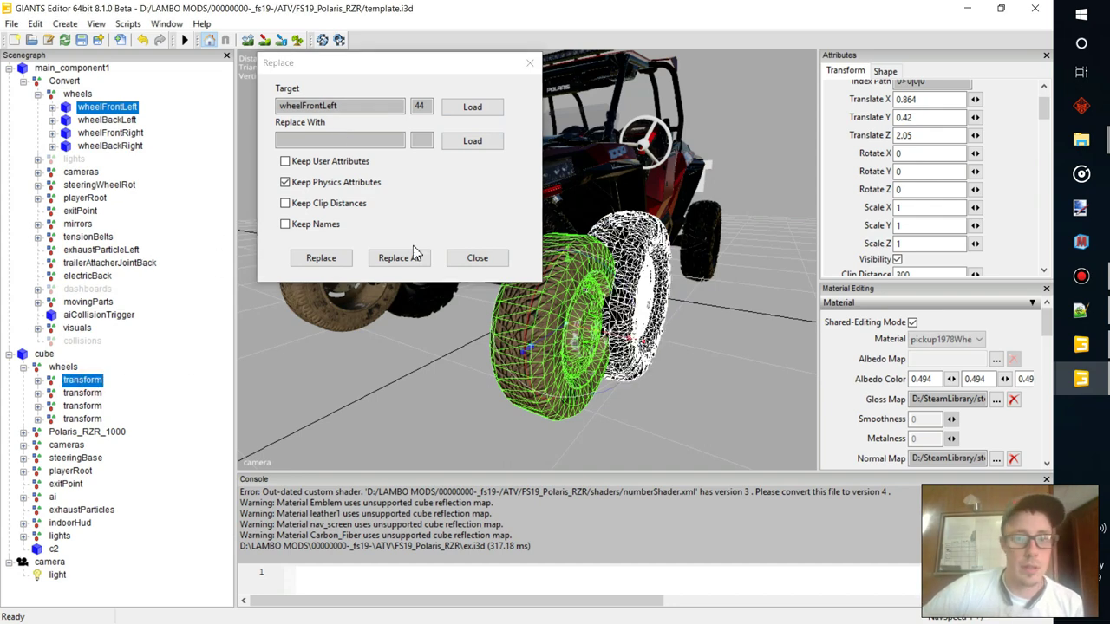
{"action": "left_click", "coordinate": [463, 145]}
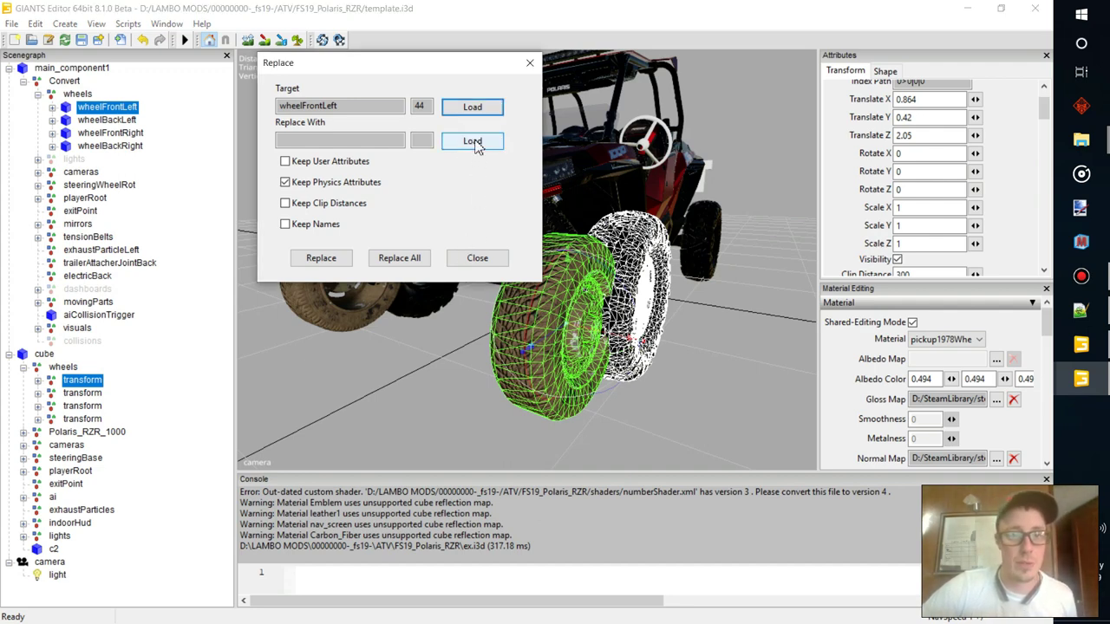
{"action": "left_click", "coordinate": [252, 280]}
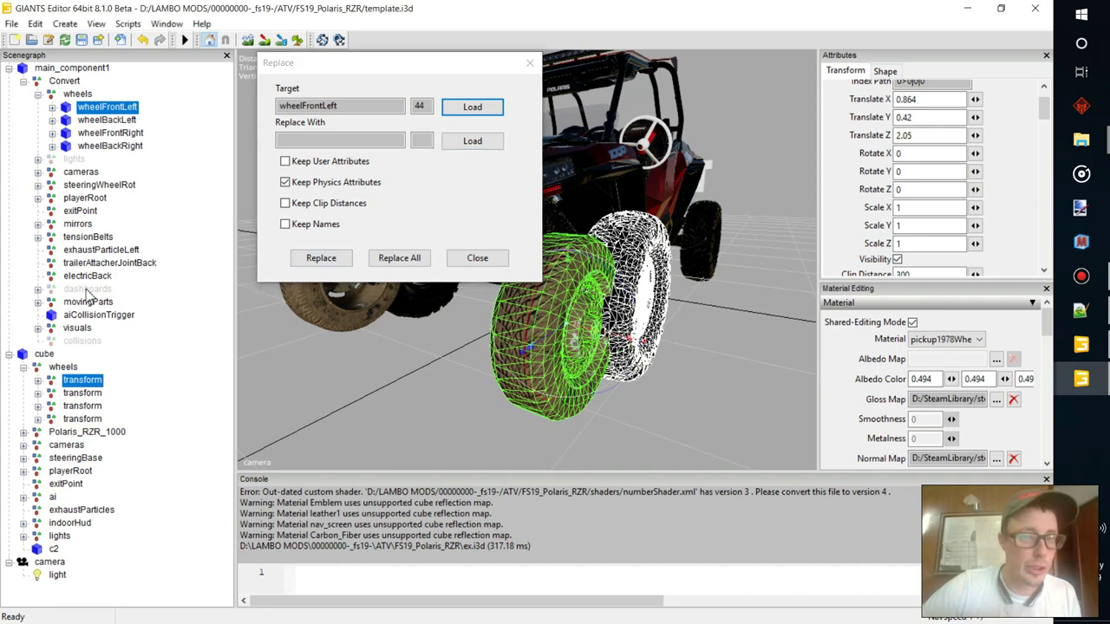
{"action": "left_click", "coordinate": [77, 384]}
{"action": "left_click", "coordinate": [471, 143]}
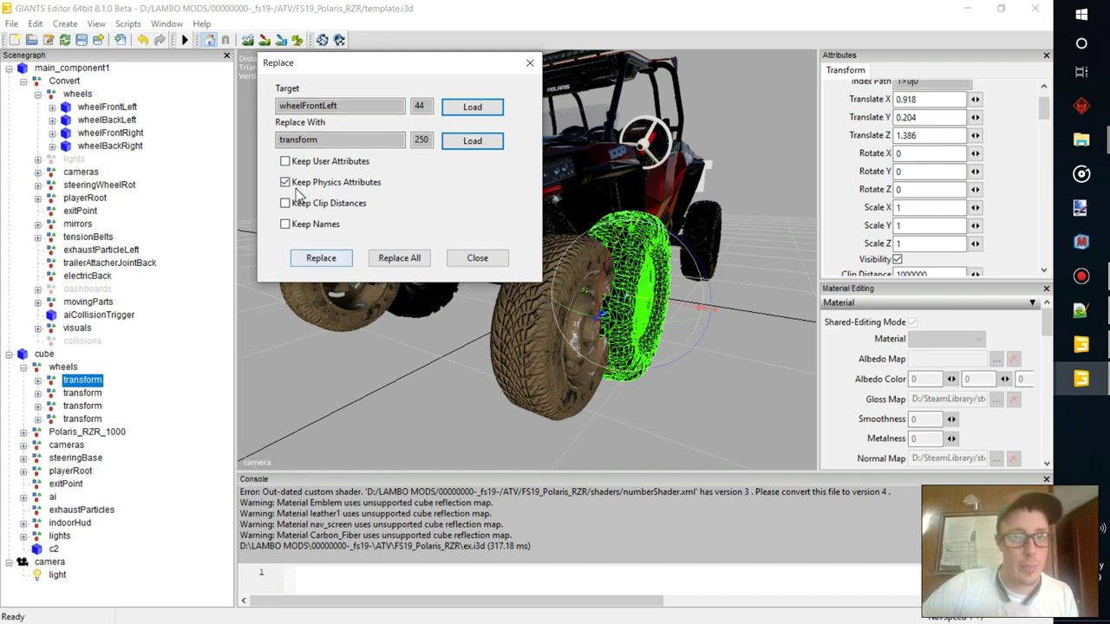
{"action": "left_click", "coordinate": [335, 264]}
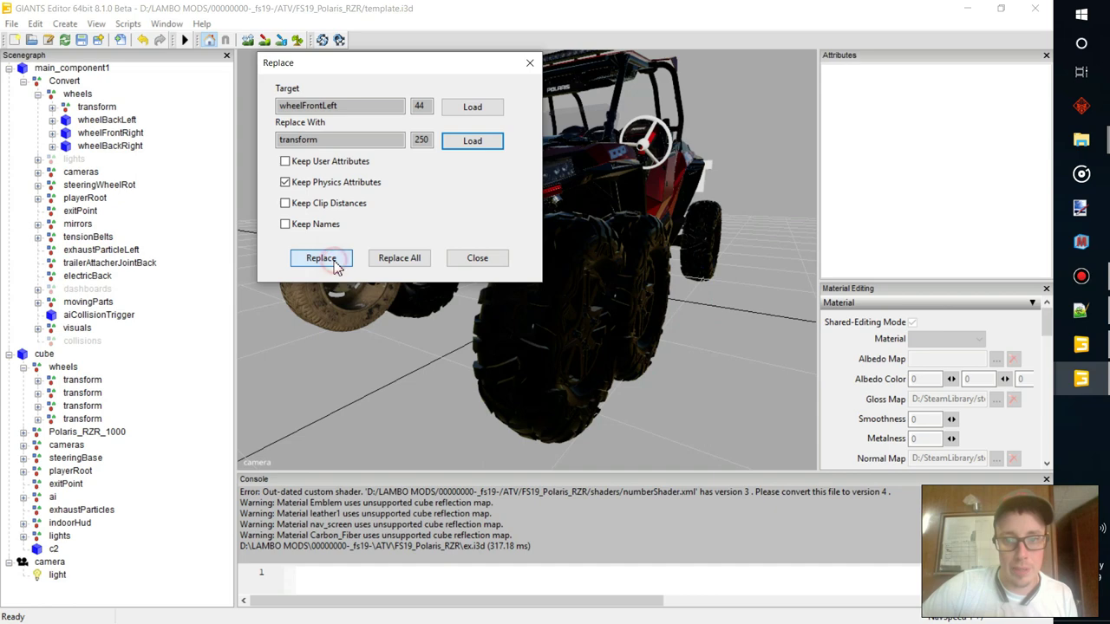
Check the replacement transform in Convert's wheels group and undo the wheelFrontLeft replacement.
{"action": "left_click", "coordinate": [95, 107]}
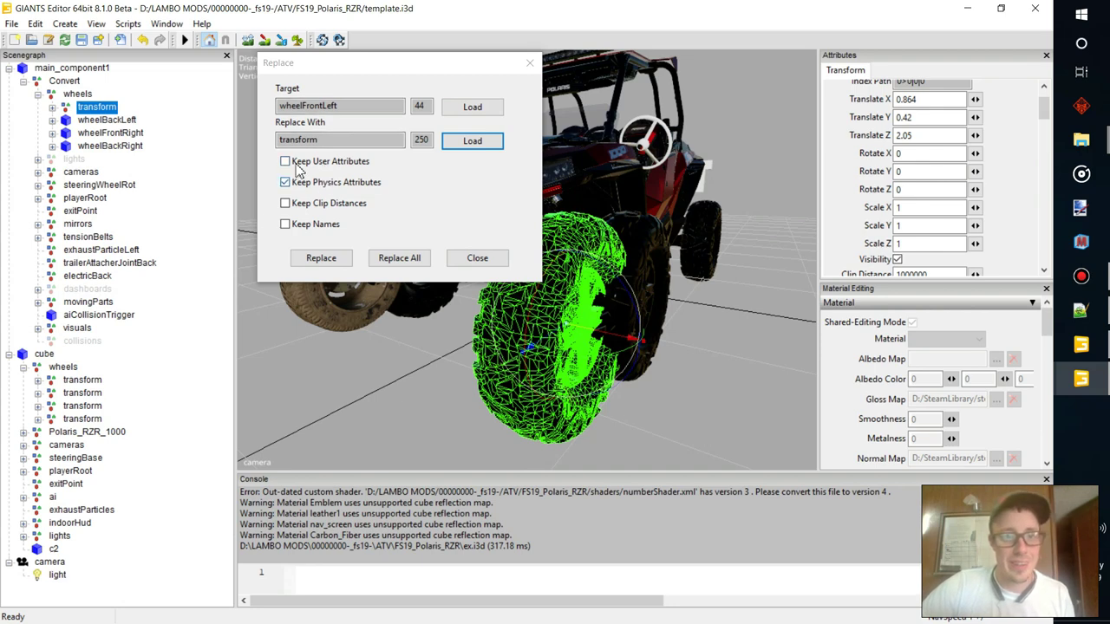
{"action": "key", "text": "ctrl+z"}
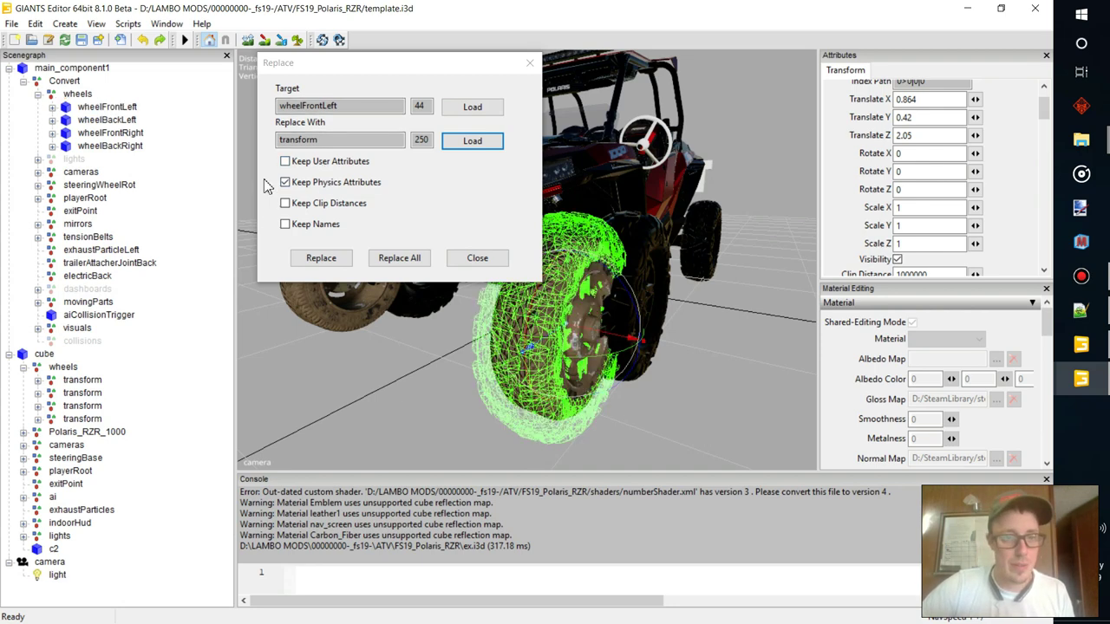
Replace wheelFrontLeft with the loaded transform, keeping user attributes instead of physics attributes, and inspect the replacement node's attributes.
{"action": "left_click", "coordinate": [286, 161]}
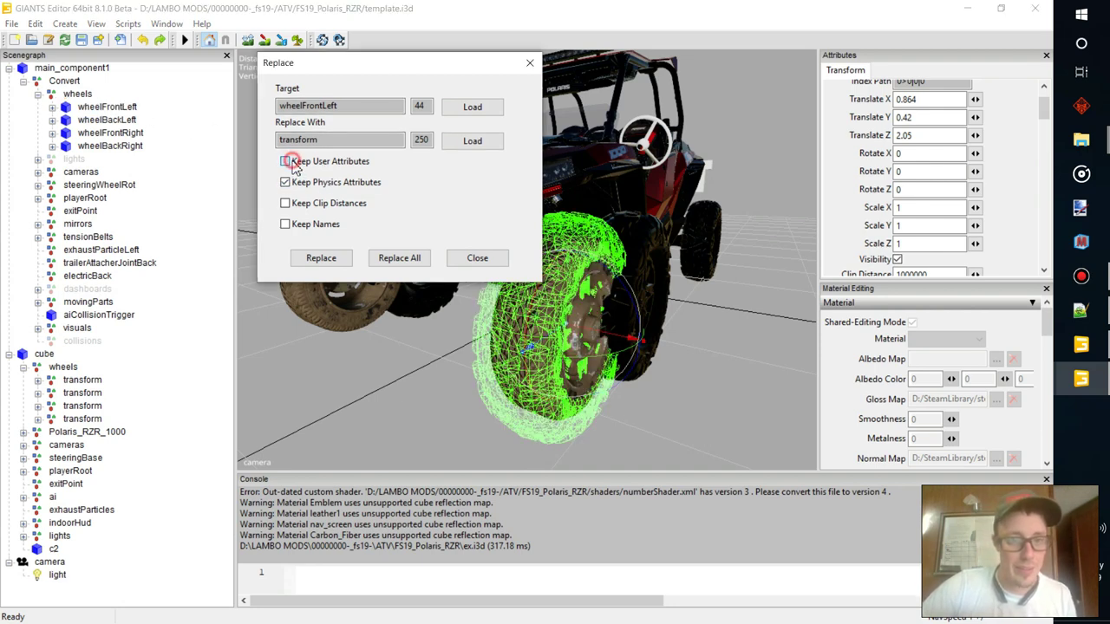
{"action": "left_click", "coordinate": [285, 182]}
{"action": "left_click", "coordinate": [326, 258]}
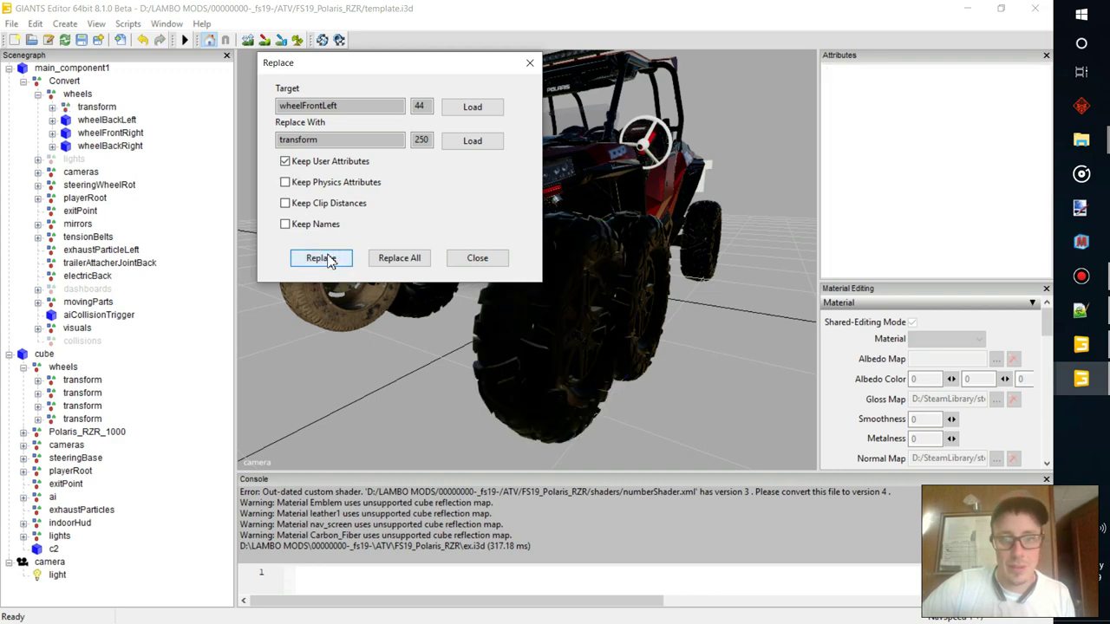
{"action": "left_click", "coordinate": [102, 108]}
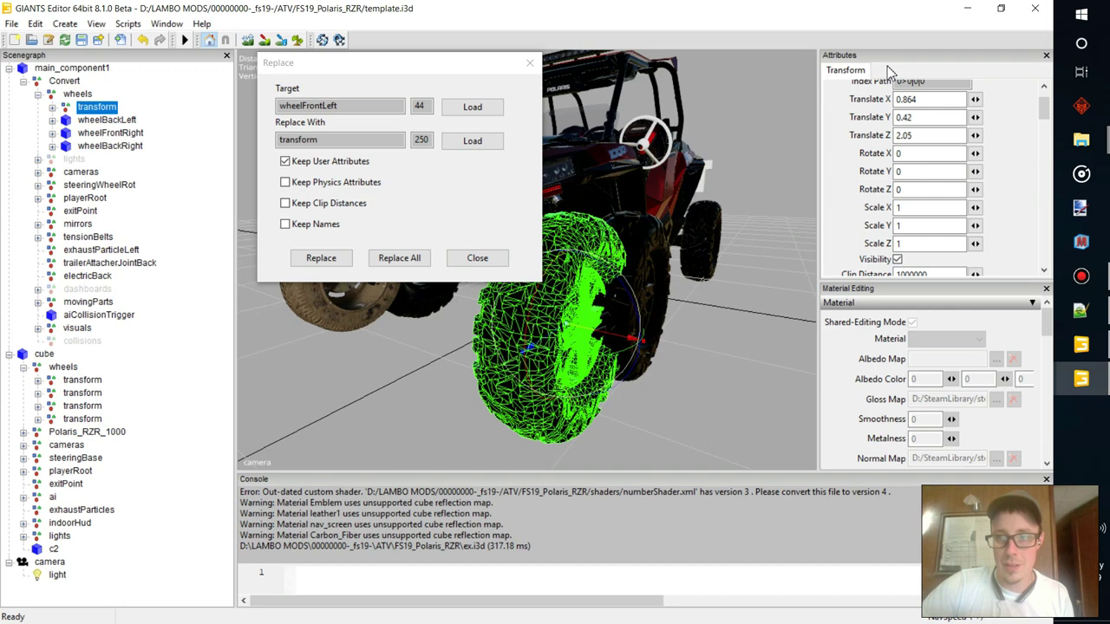
{"action": "scroll", "coordinate": [886, 69], "scroll_direction": "up", "scroll_amount": 2}
{"action": "scroll", "coordinate": [874, 196], "scroll_direction": "down", "scroll_amount": 5}
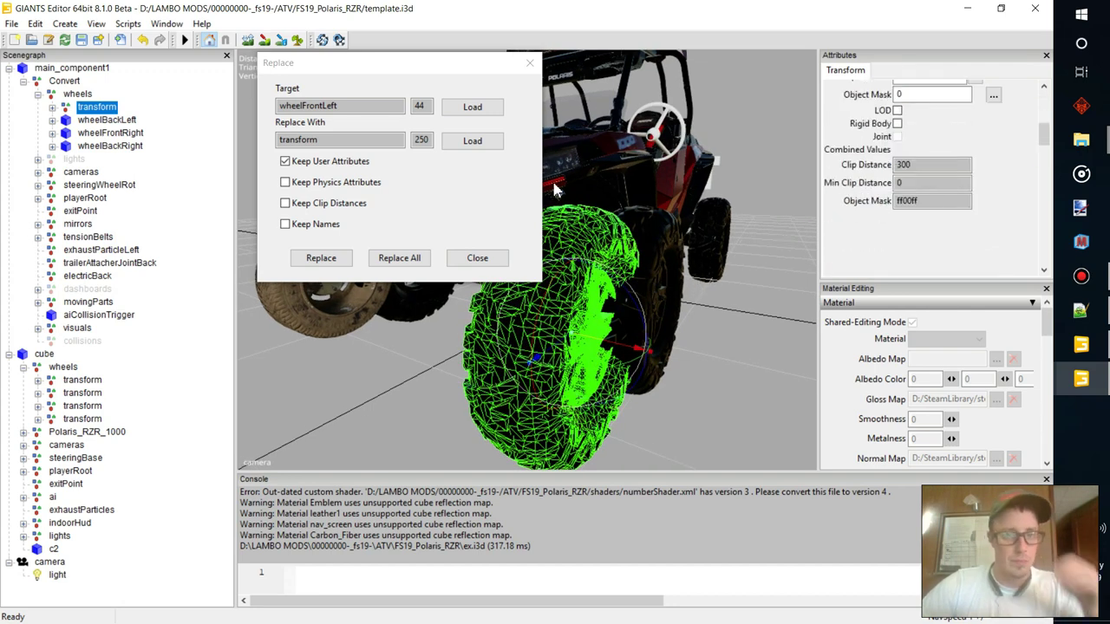